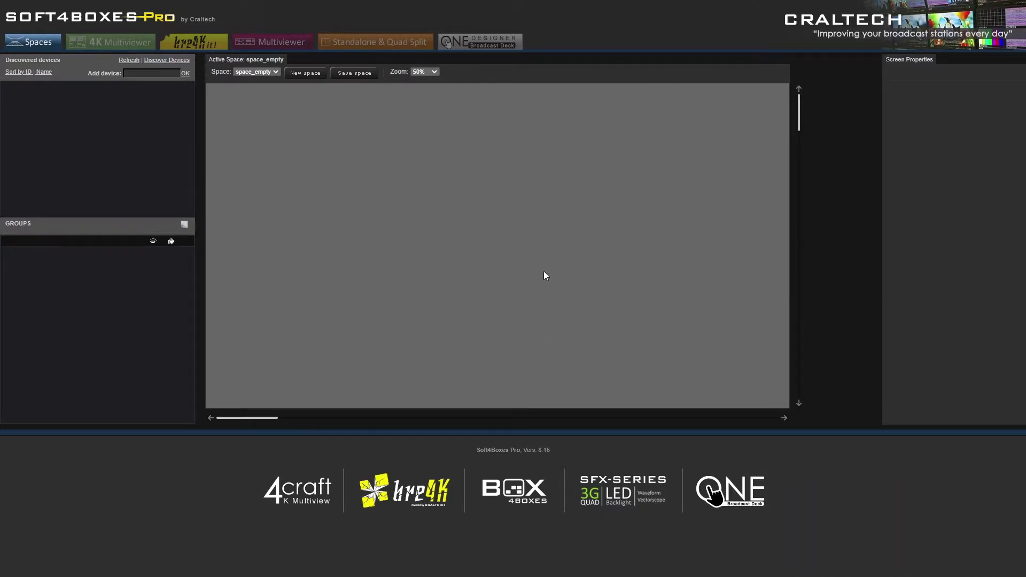
- Open the 4K layout designer and apply the four-window grid template to Output 1
left_click(130, 43)
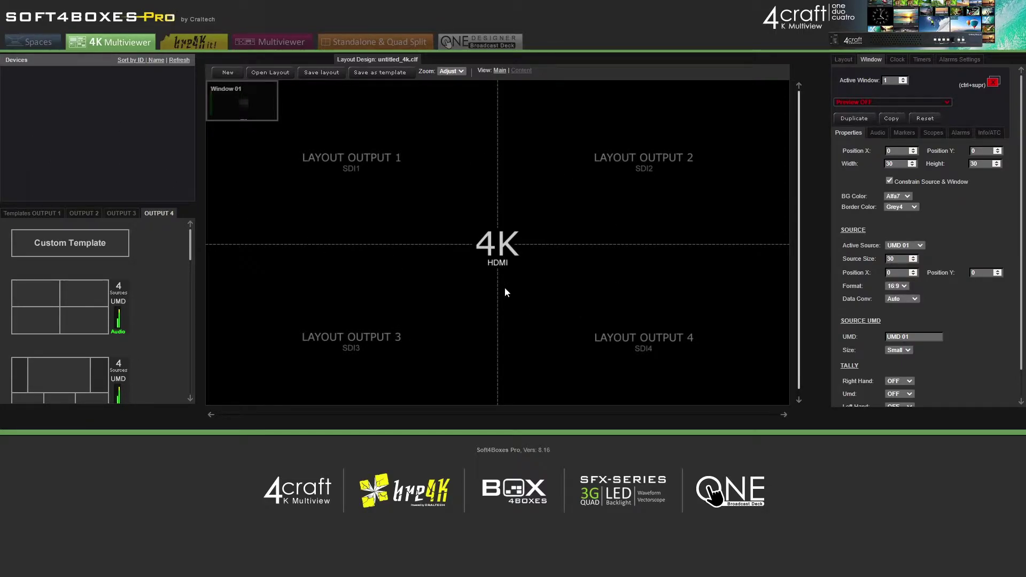
left_click(51, 215)
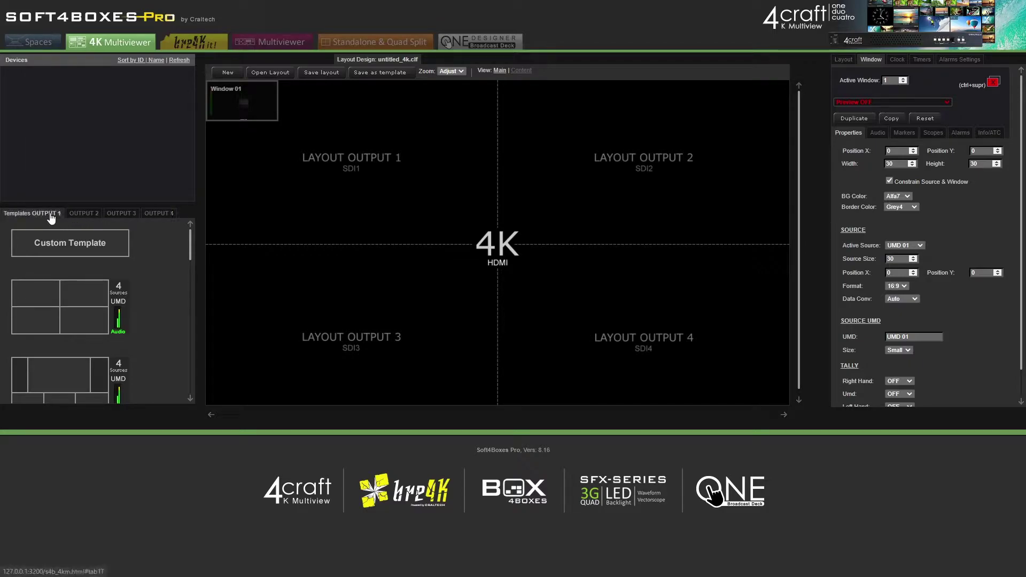
left_click(61, 308)
left_click(553, 58)
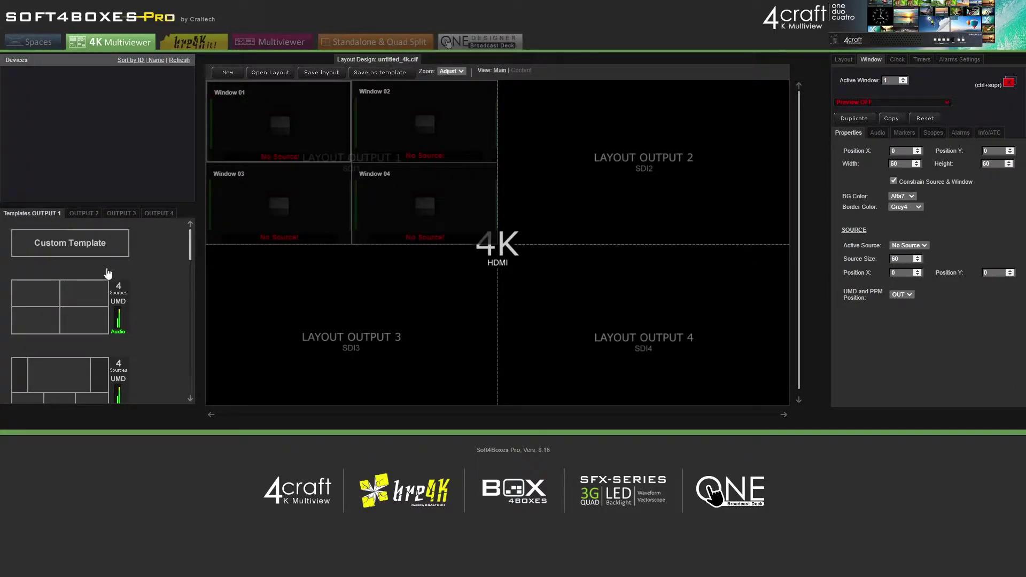
- Apply the one-large, three-small four-window template to Layout Output 2
left_click(90, 214)
scroll(101, 276, "down", 5)
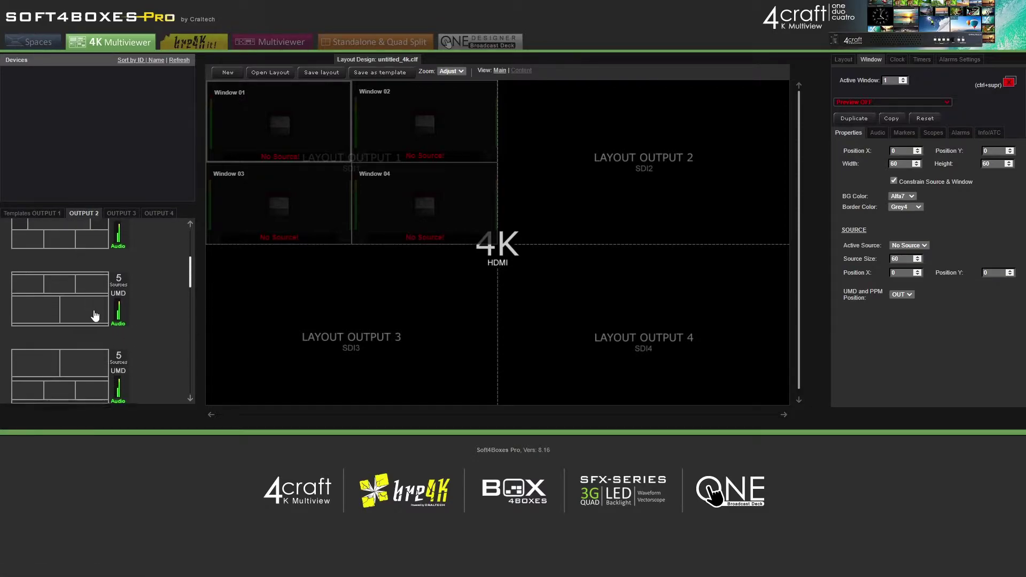
scroll(80, 302, "up", 5)
left_click(56, 366)
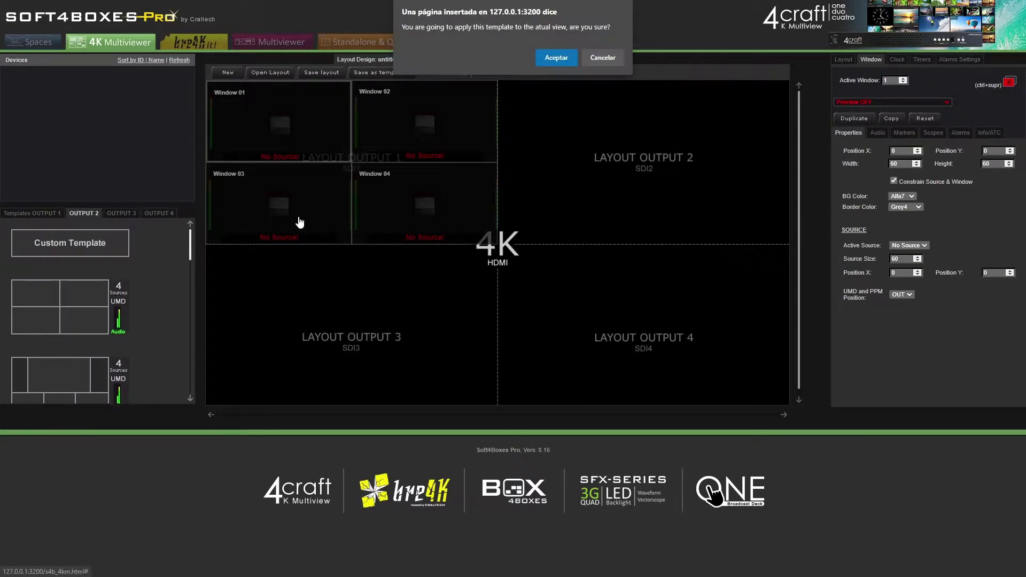
left_click(548, 63)
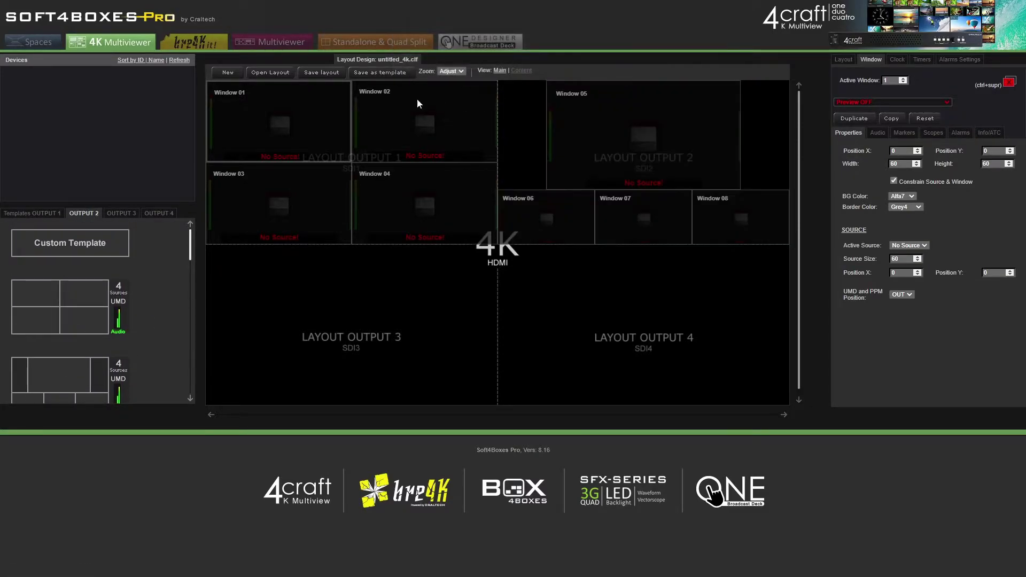
- Apply the nine-window template to Layout Output 3
left_click(119, 216)
scroll(91, 297, "down", 10)
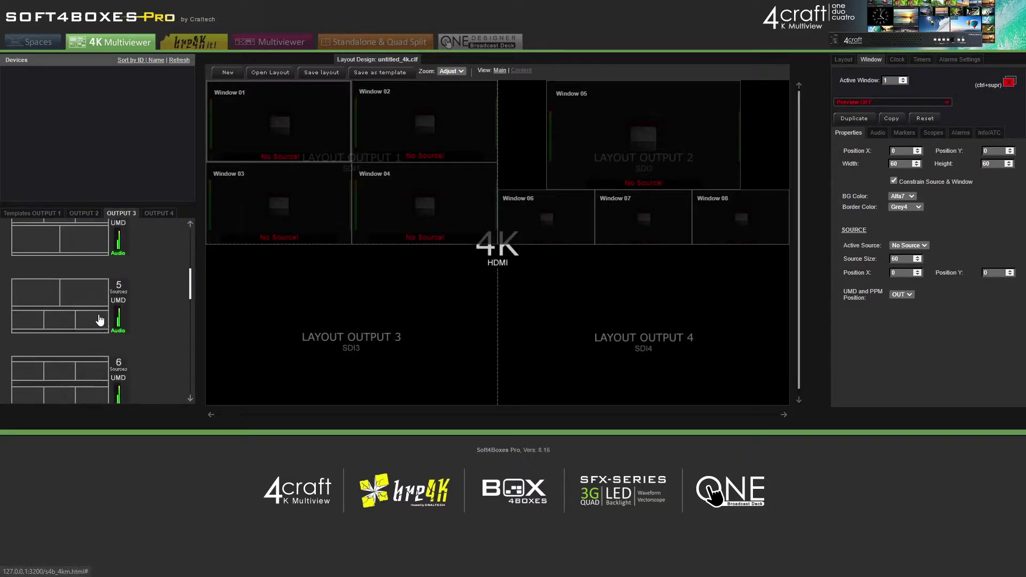
left_click(77, 360)
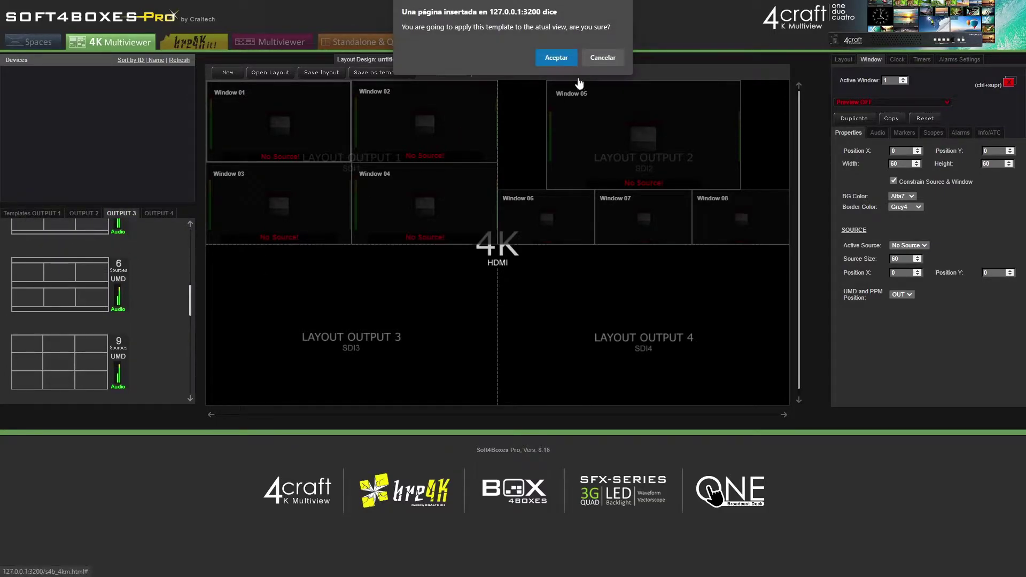
left_click(551, 60)
- Apply the sixteen-window template to Layout Output 4, completing Windows 01–33
left_click(159, 214)
scroll(116, 291, "down", 5)
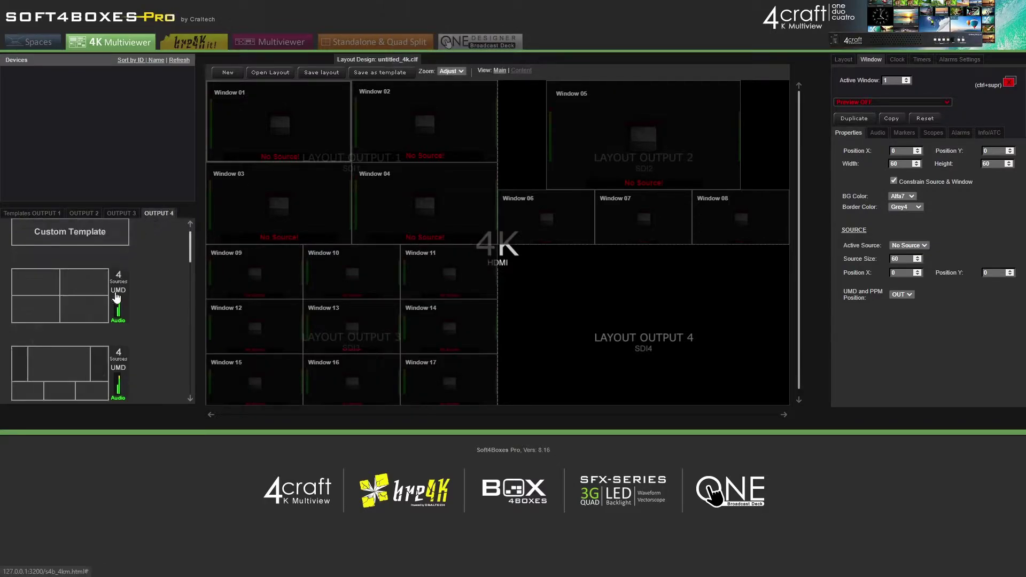
scroll(115, 291, "down", 10)
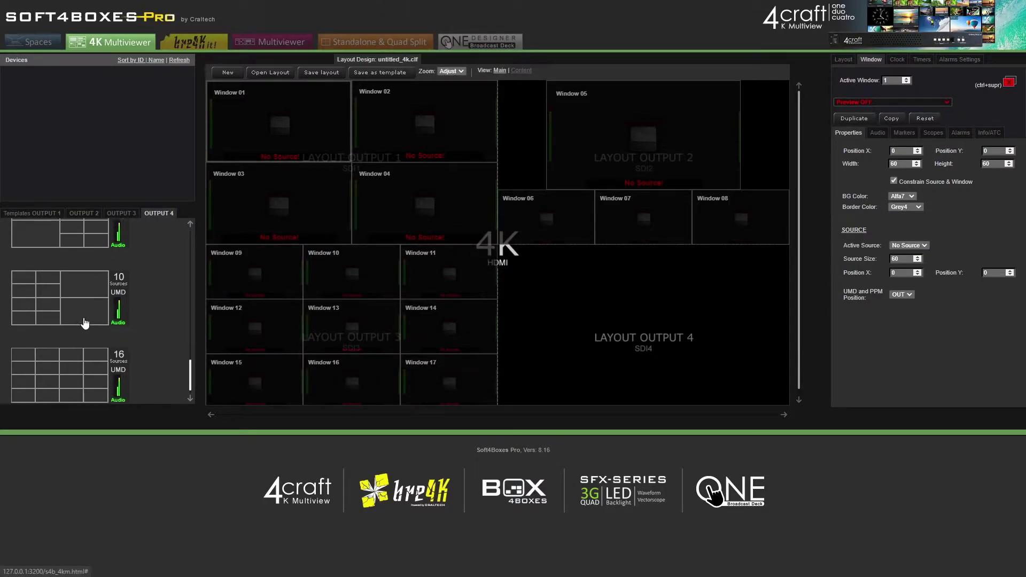
left_click(67, 376)
left_click(559, 59)
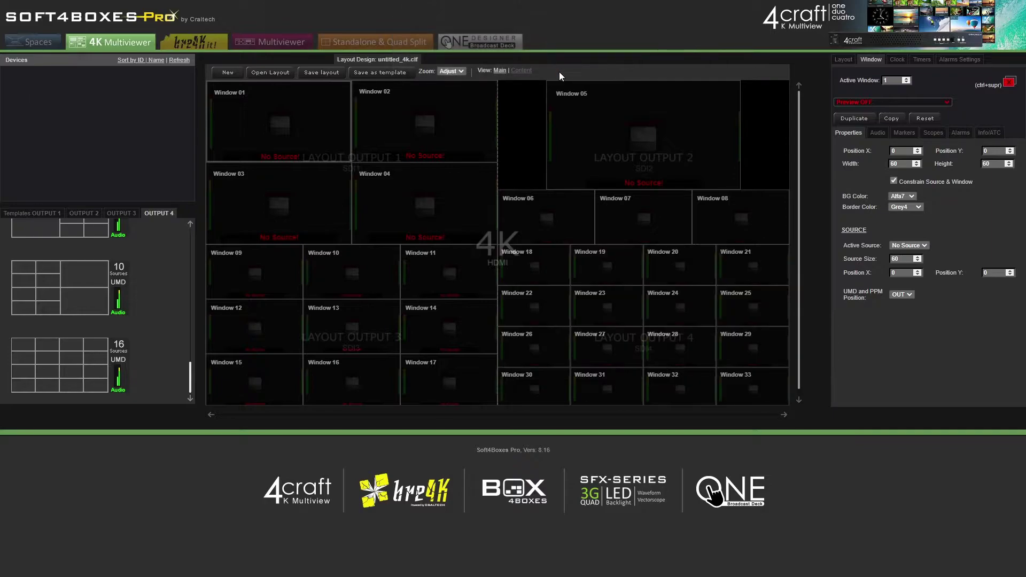
- Drag Window 05 right until it sits against Output 2's right edge at Position X 160
left_click(610, 141)
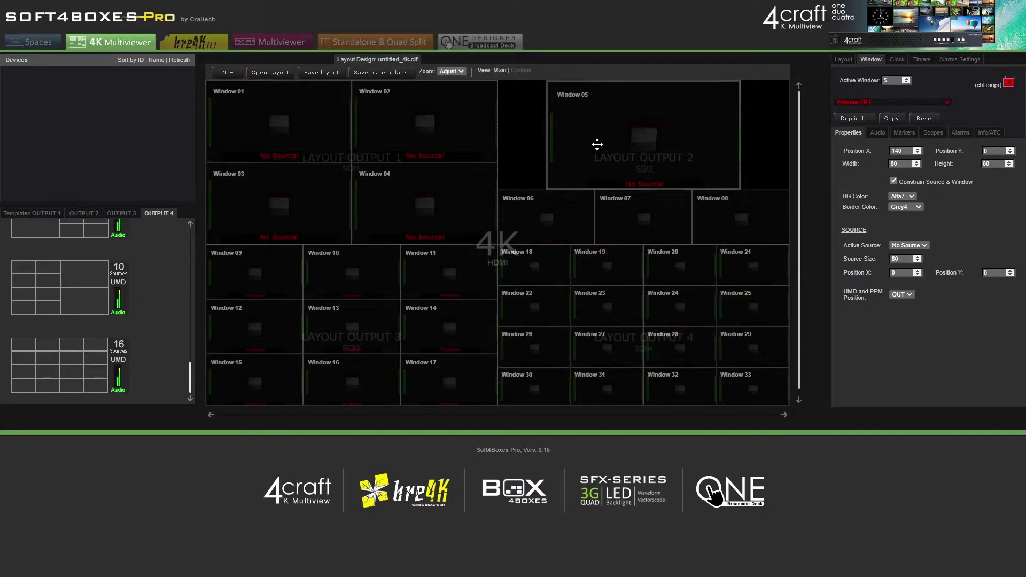
left_click_drag(597, 145, 687, 135)
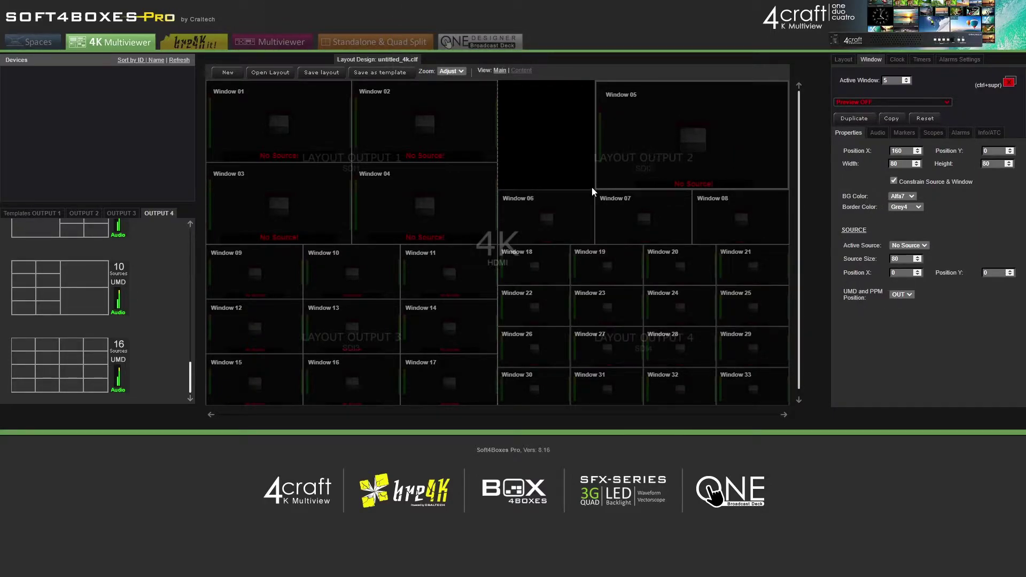
left_click_drag(617, 167, 700, 118)
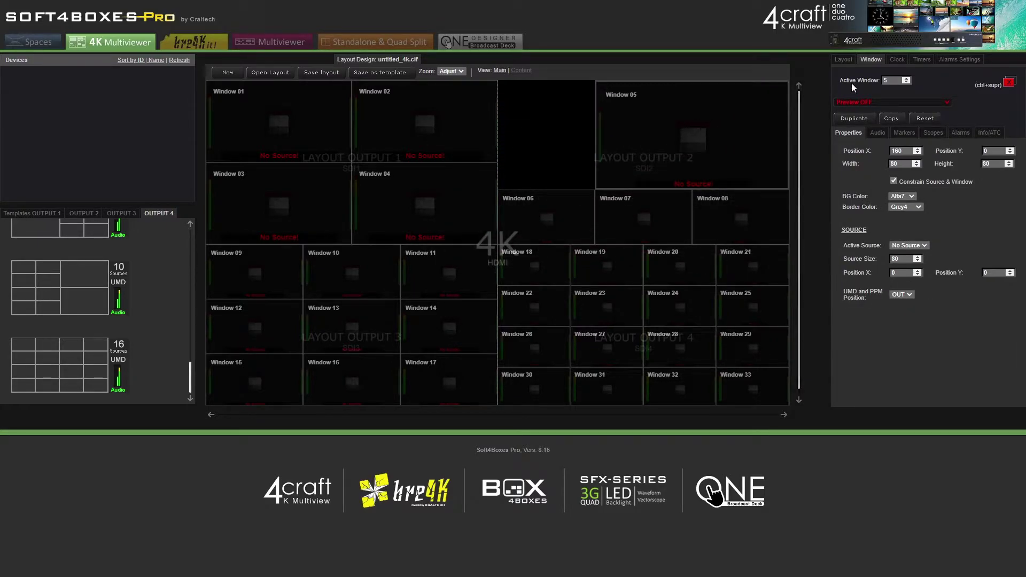
left_click(845, 60)
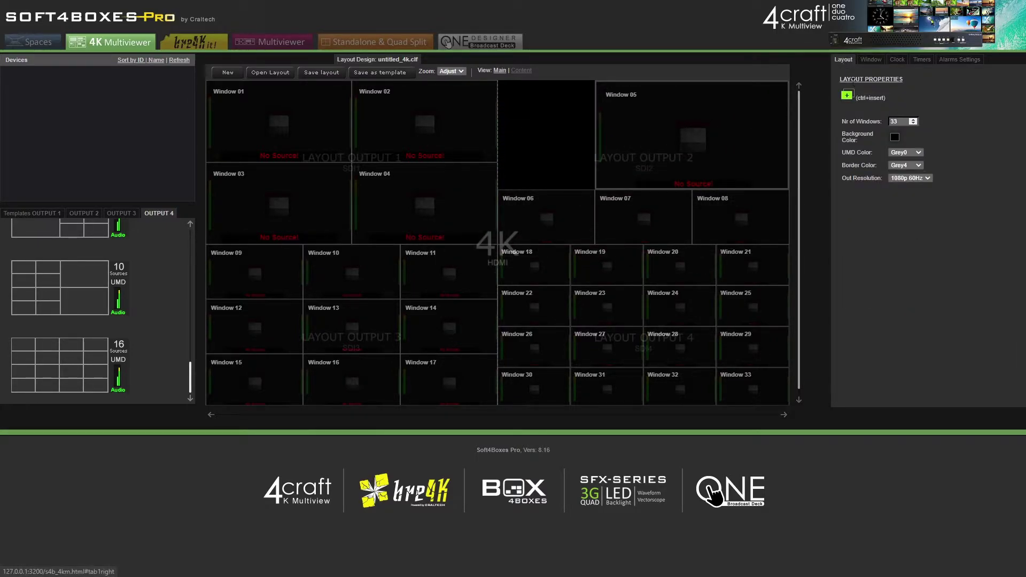
left_click(897, 138)
left_click_drag(918, 174, 874, 240)
left_click(928, 350)
left_click(896, 138)
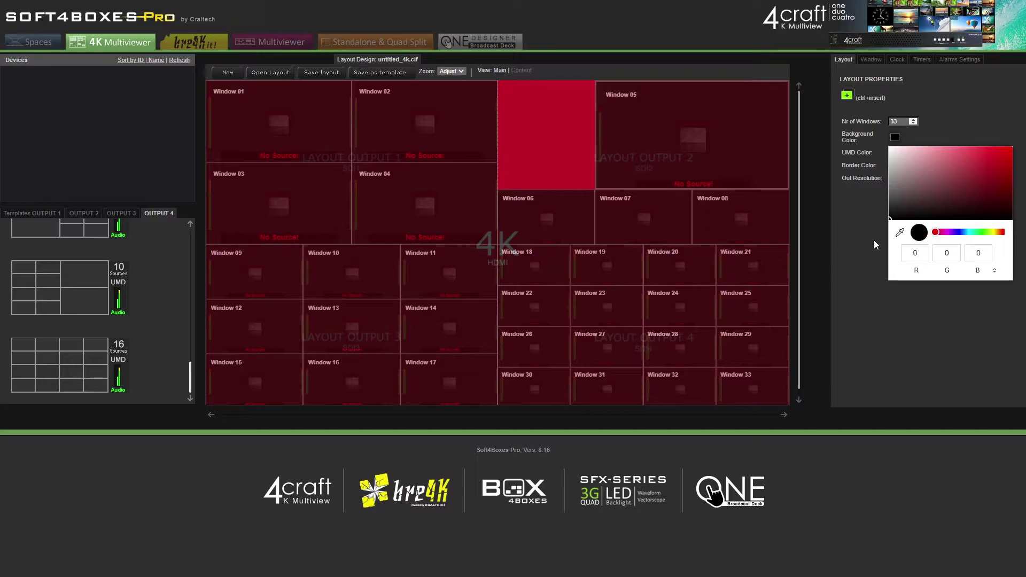
left_click(877, 320)
left_click(918, 153)
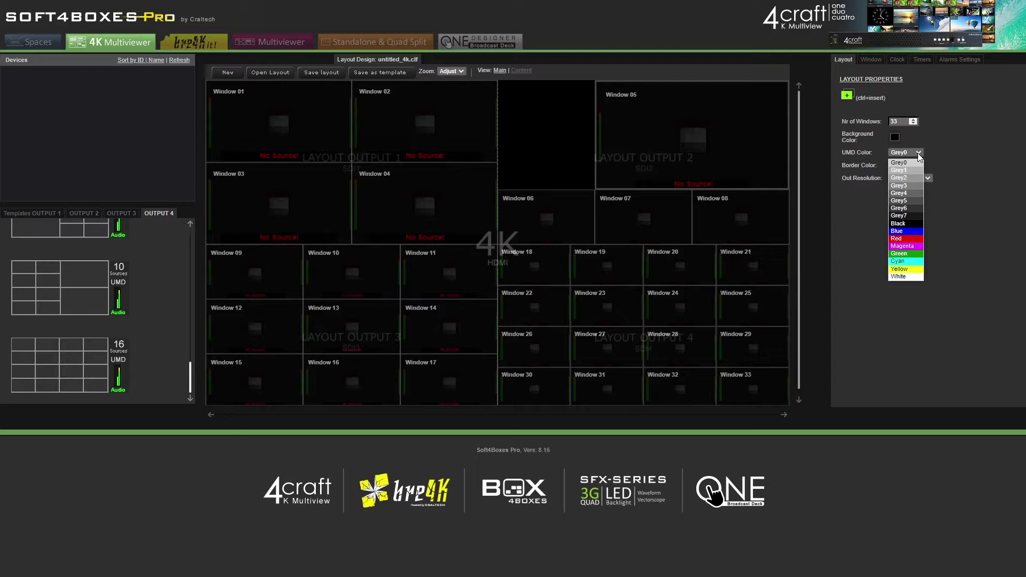
left_click(944, 155)
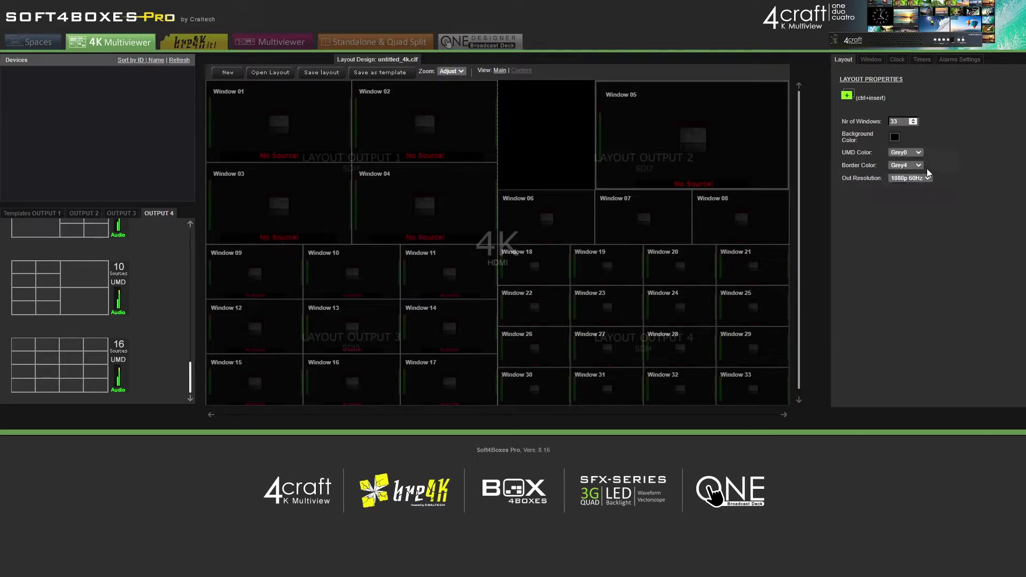
left_click(918, 165)
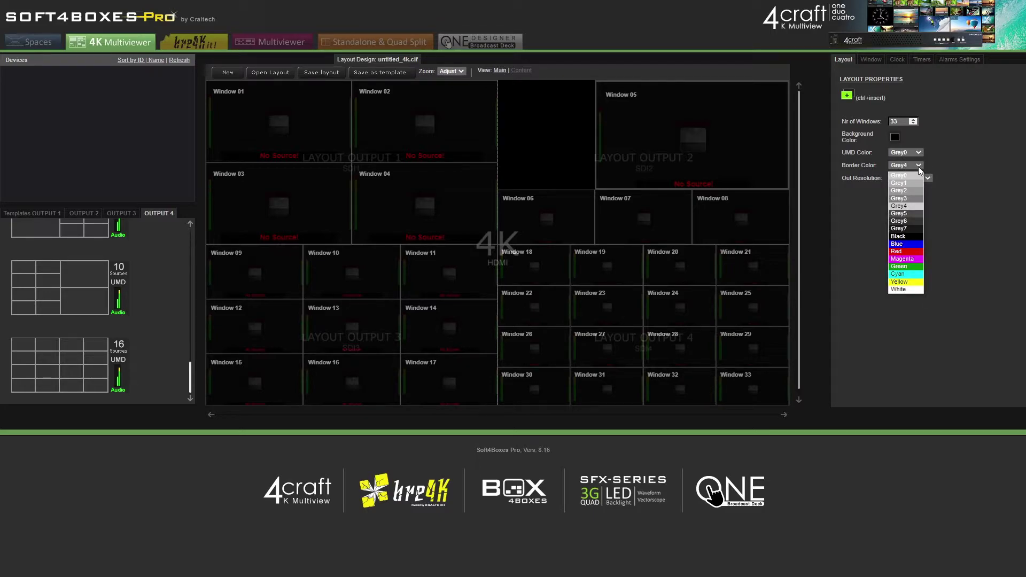
left_click(946, 165)
left_click(928, 178)
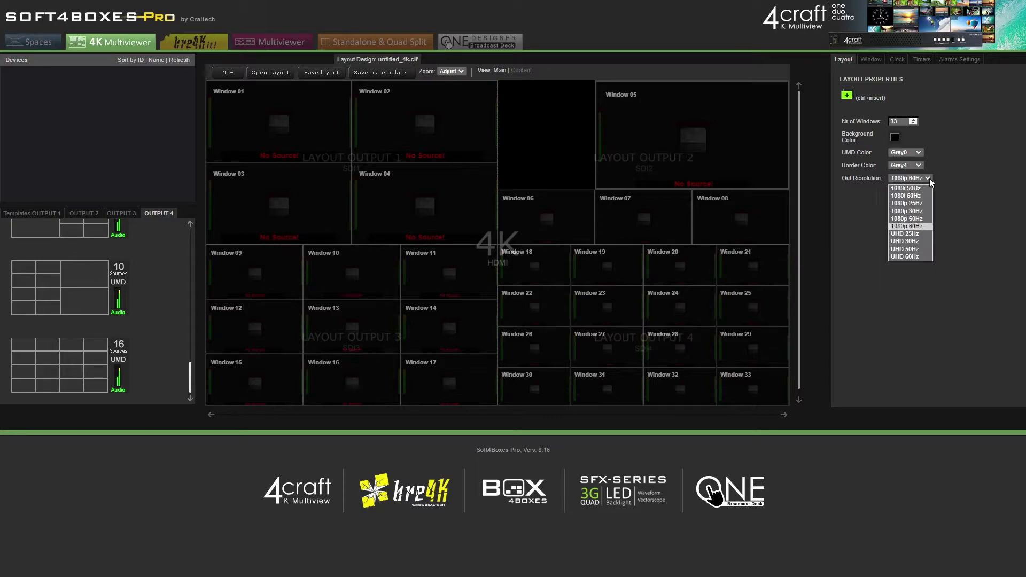
left_click(956, 142)
left_click(872, 60)
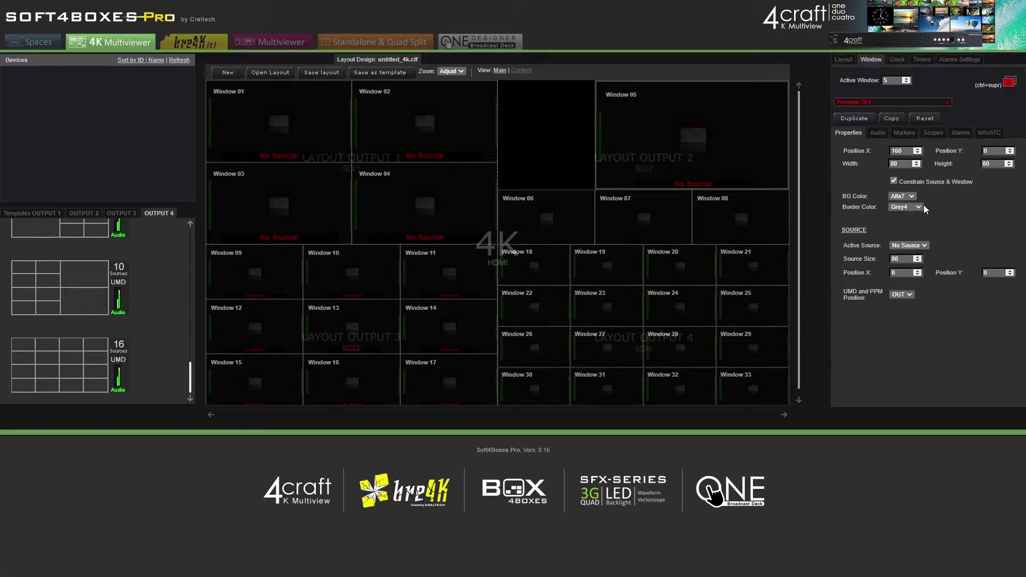
- Set Windows 01–04's active sources to UMD 01, UMD 02, UMD 03 and UMD 04
left_click(327, 121)
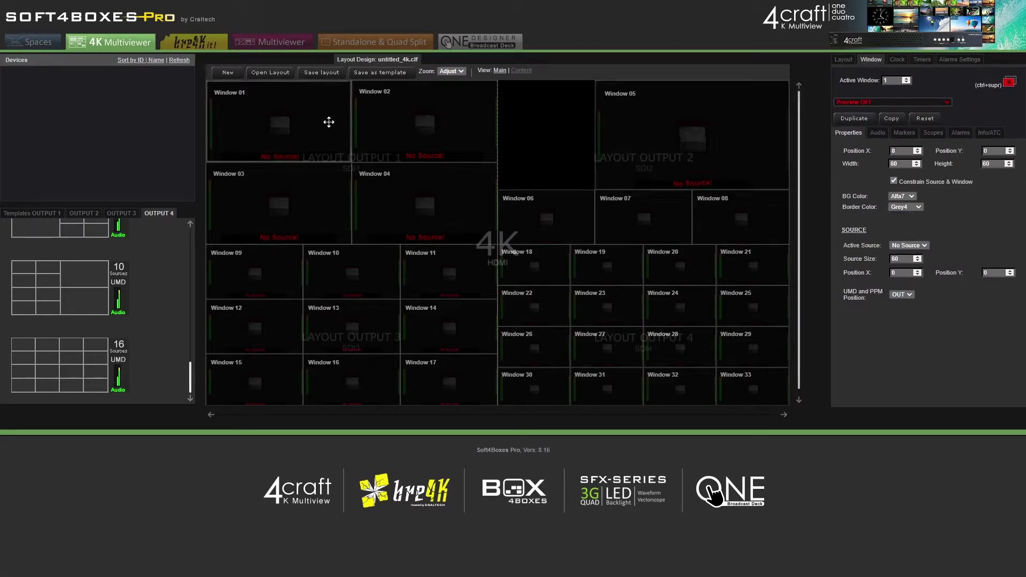
left_click(911, 245)
left_click(903, 263)
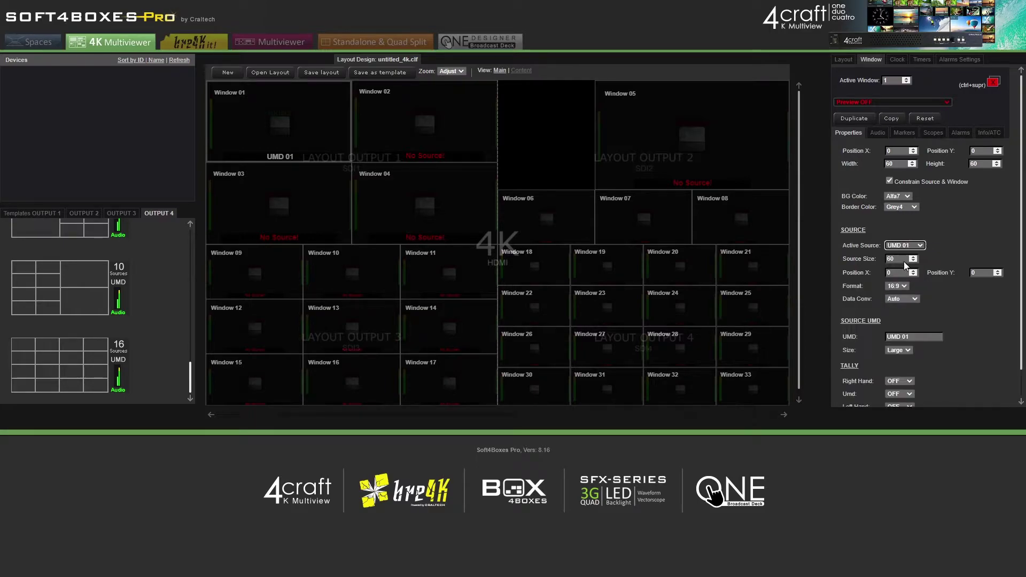
left_click(449, 139)
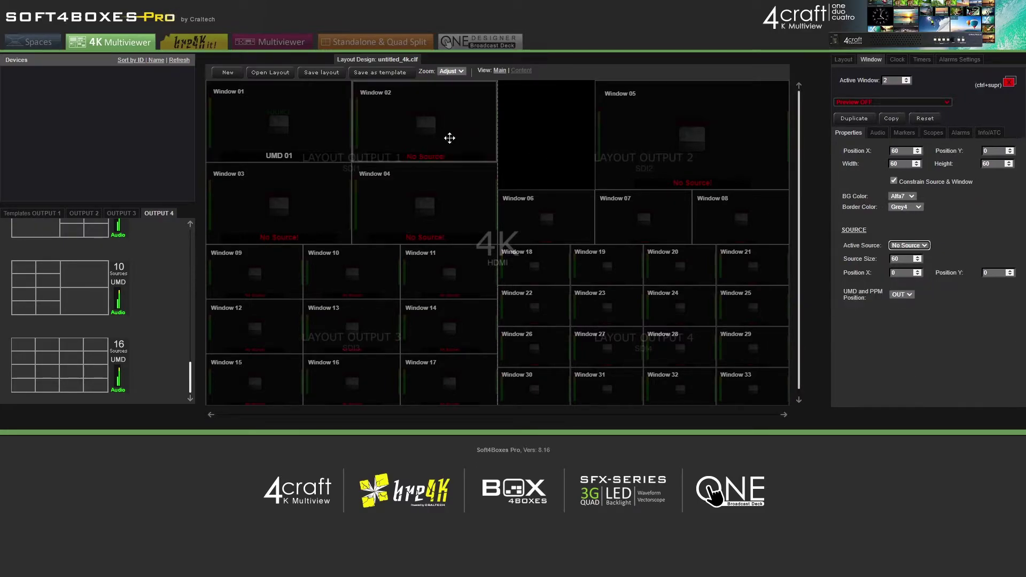
left_click(908, 246)
left_click(902, 270)
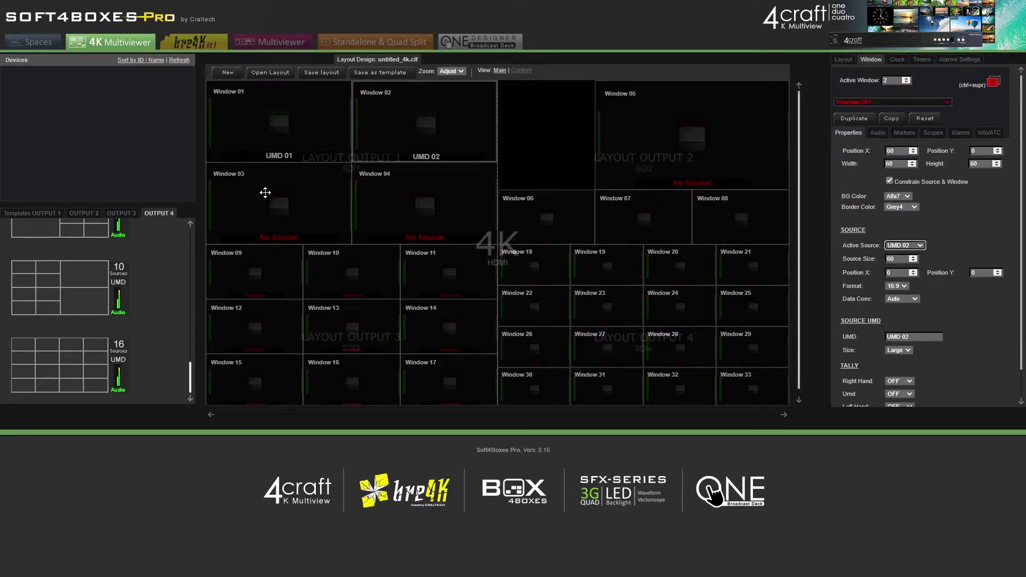
left_click(265, 192)
left_click(908, 245)
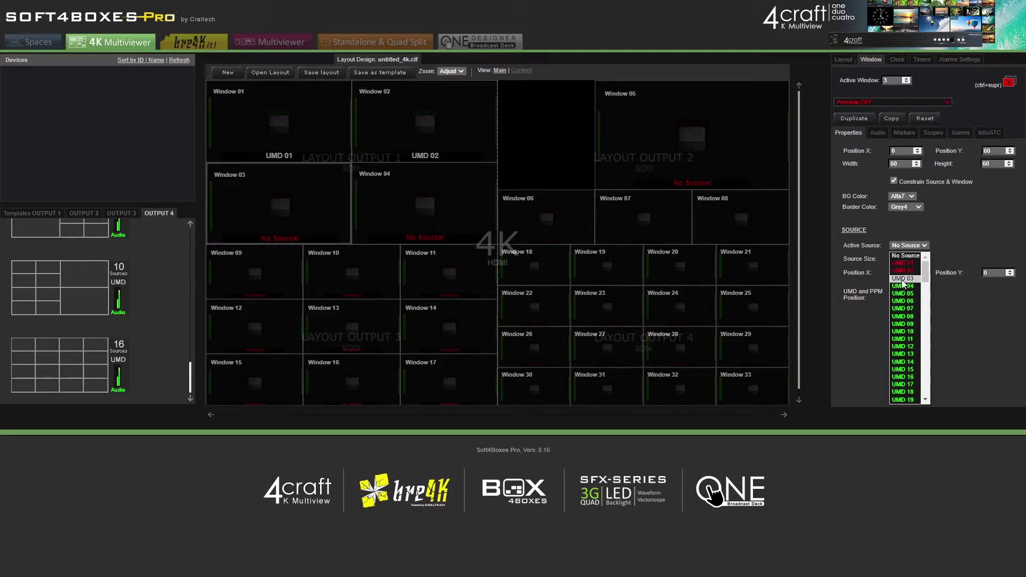
left_click(903, 278)
left_click(425, 211)
left_click(908, 246)
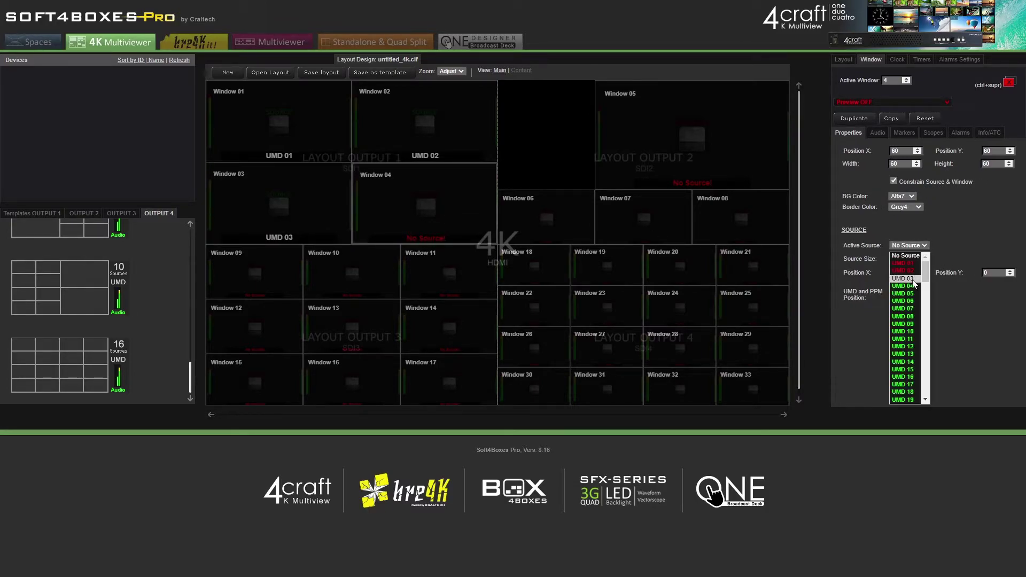
left_click(903, 286)
- Set Windows 05–08's active sources to UMD 05, UMD 06, UMD 07 and UMD 08
left_click(705, 153)
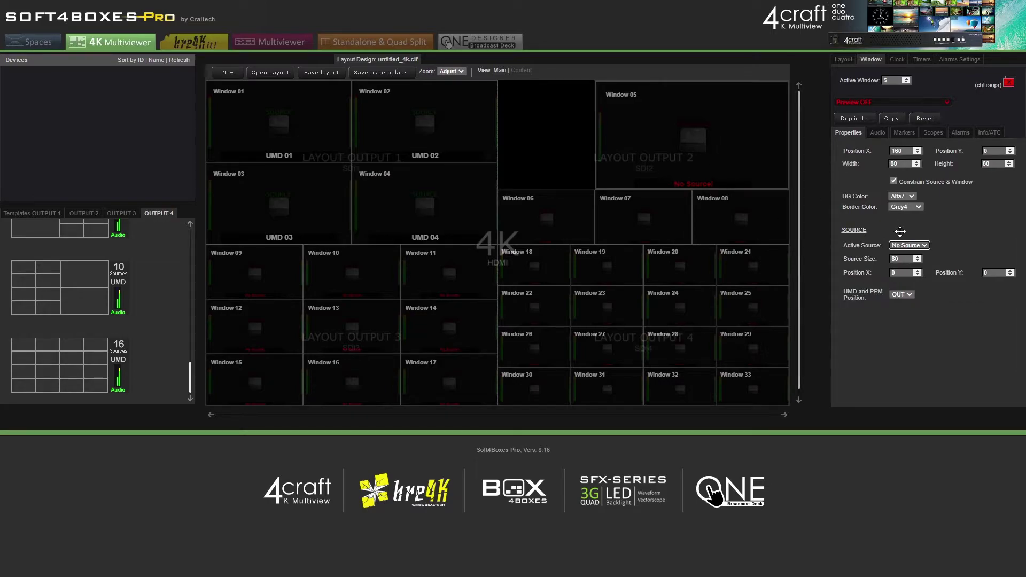
left_click(908, 245)
left_click(903, 293)
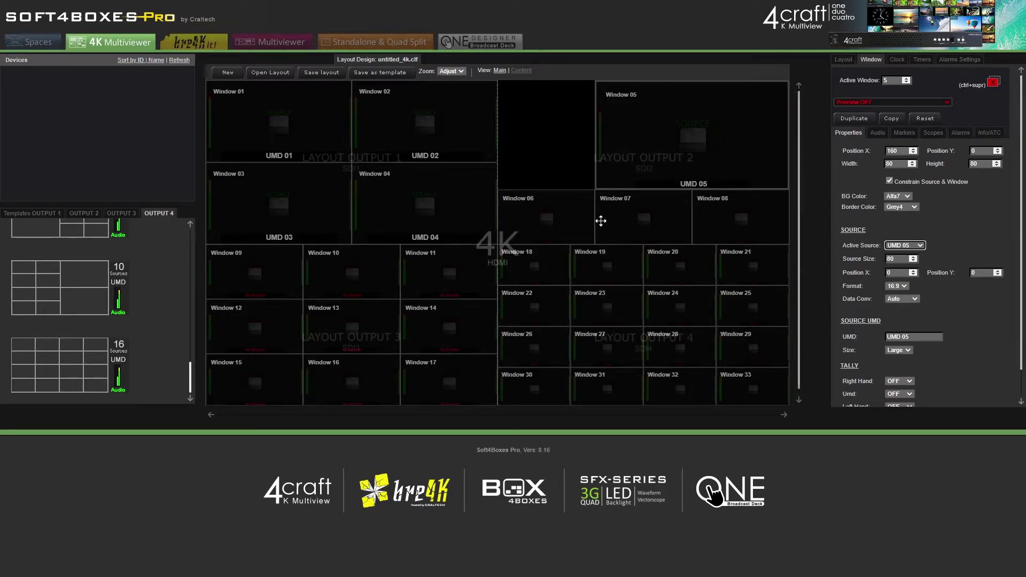
left_click(594, 221)
left_click(911, 247)
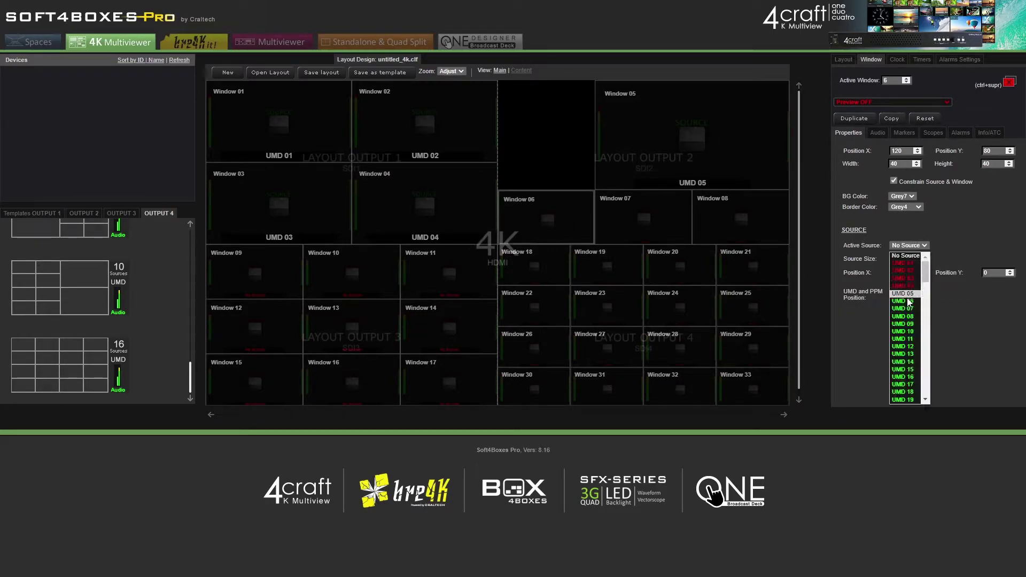
left_click(902, 301)
left_click(652, 217)
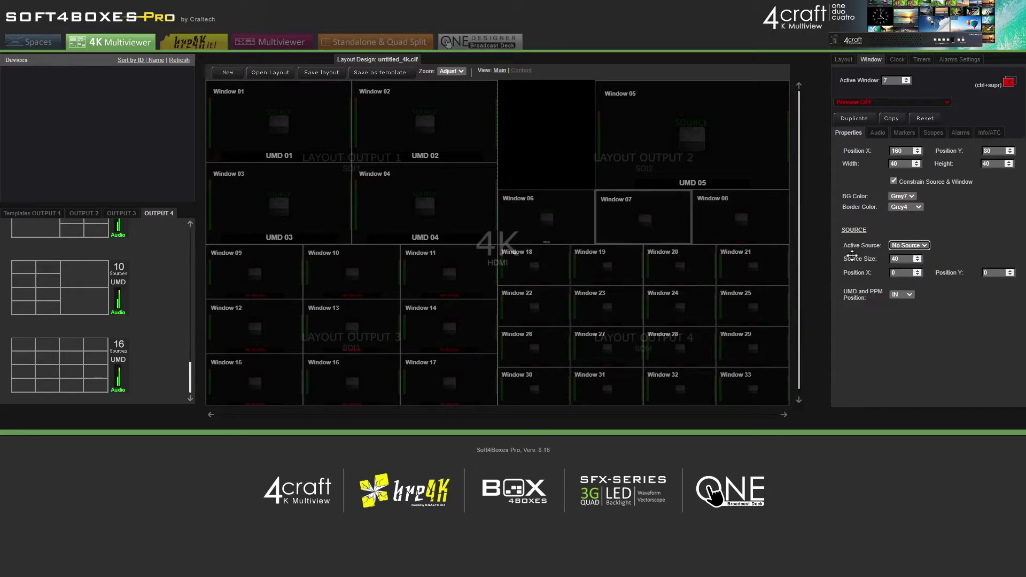
left_click(908, 245)
left_click(905, 308)
left_click(728, 222)
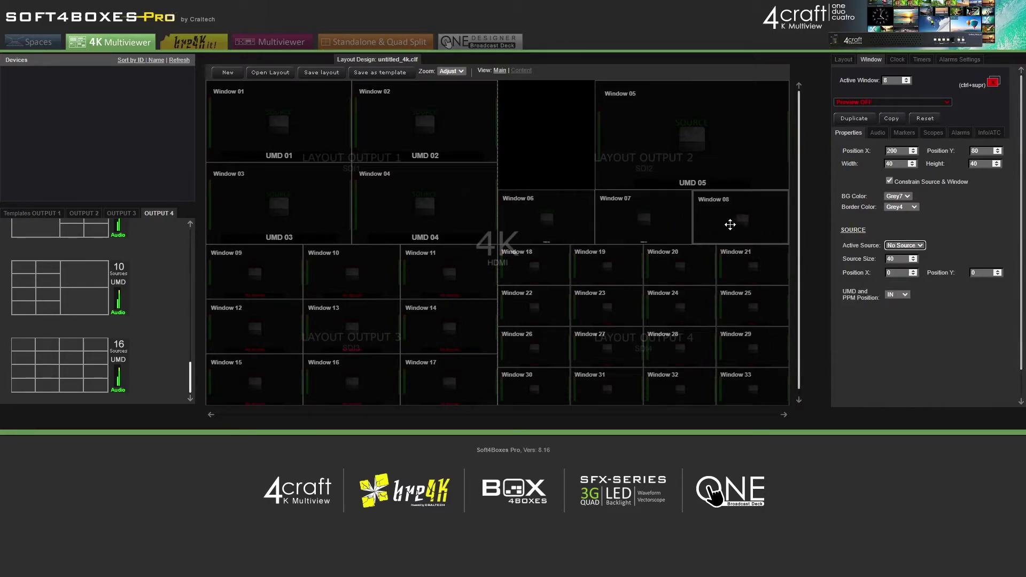
left_click(909, 245)
left_click(909, 318)
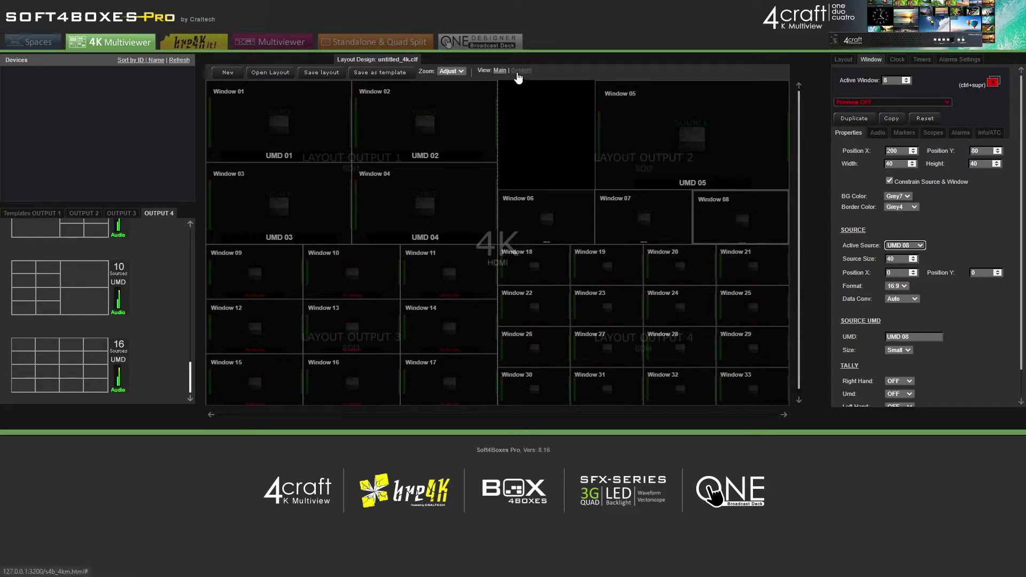
- In Content view, set Window 05's audio meters to Vertx2 + Scale with 16 channels
left_click(521, 72)
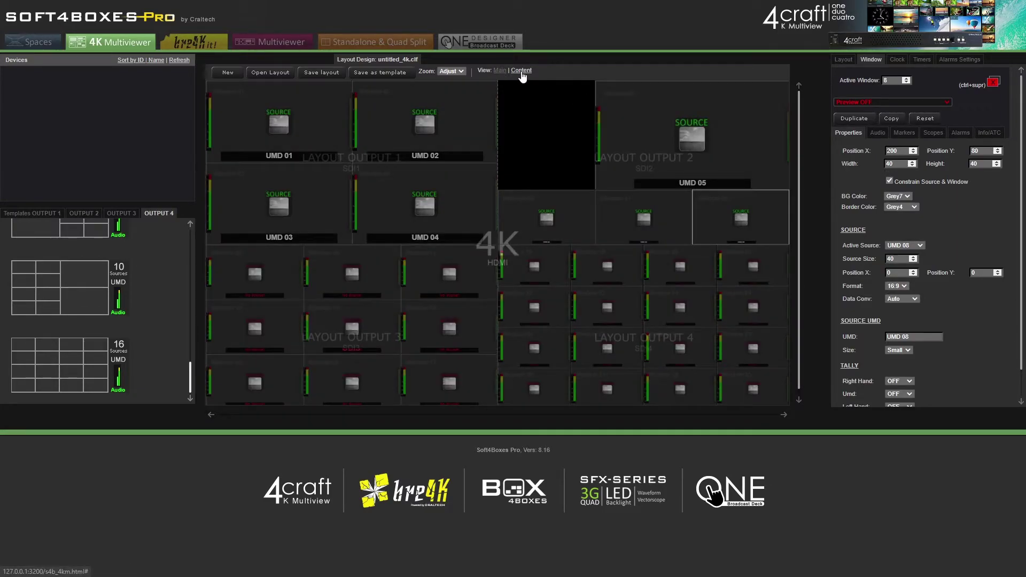
left_click(613, 118)
left_click(879, 133)
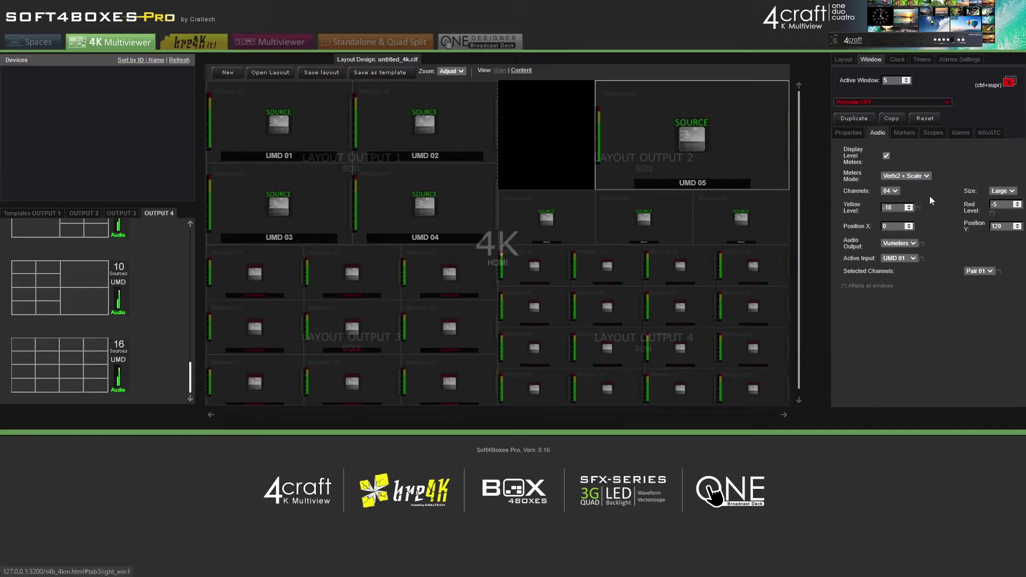
left_click(916, 175)
left_click(906, 224)
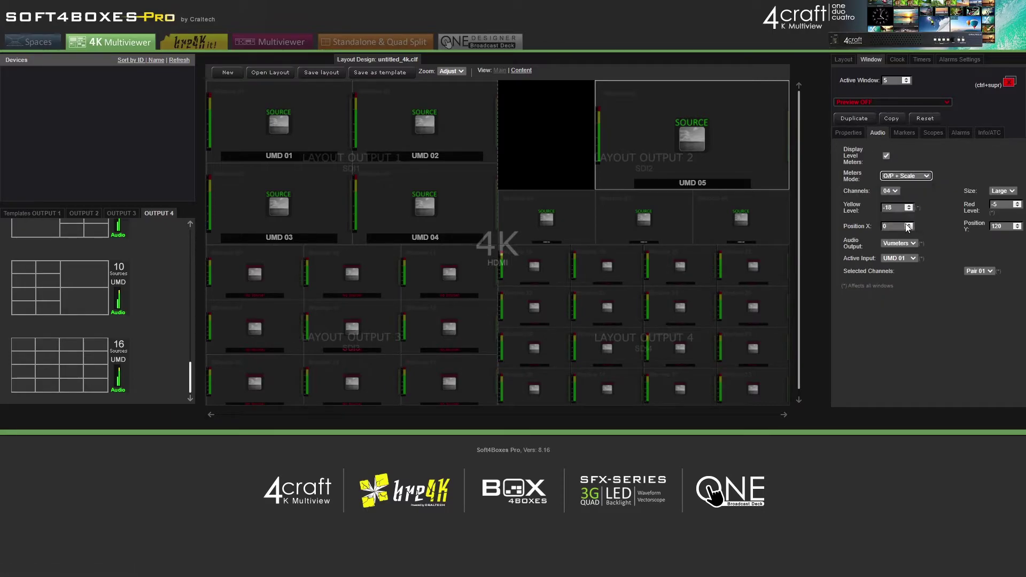
left_click(909, 179)
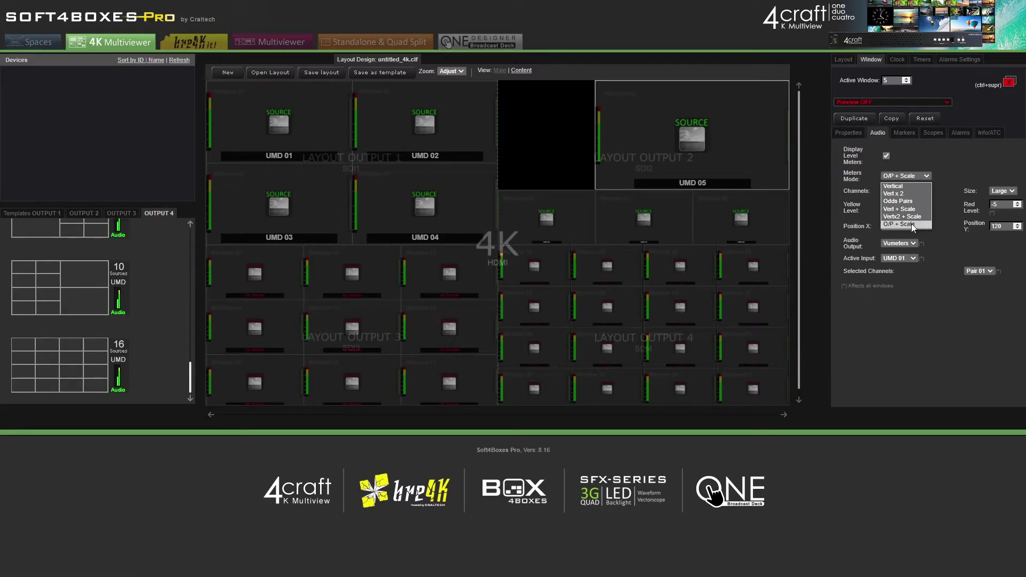
left_click(914, 216)
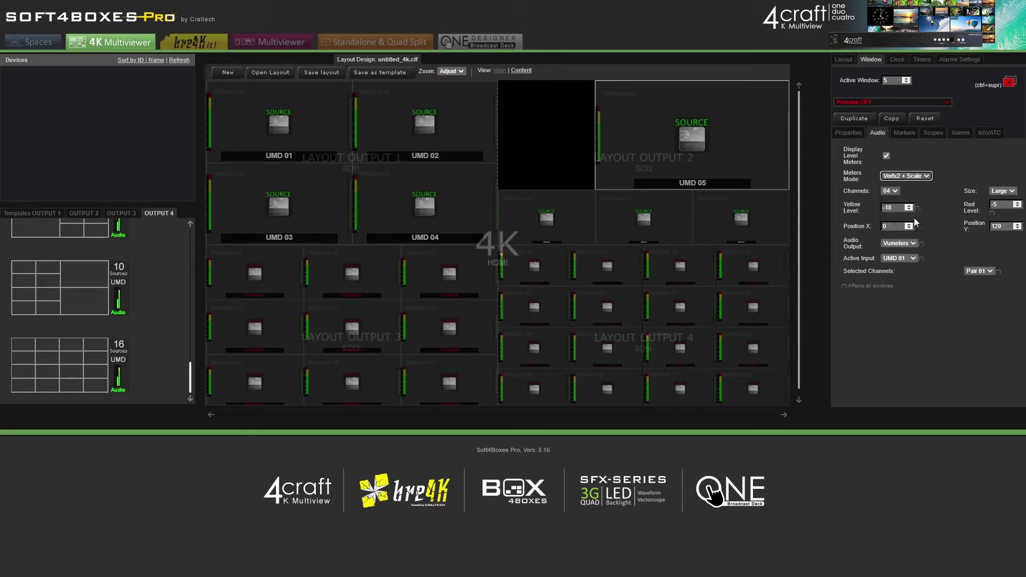
left_click(889, 191)
left_click(895, 225)
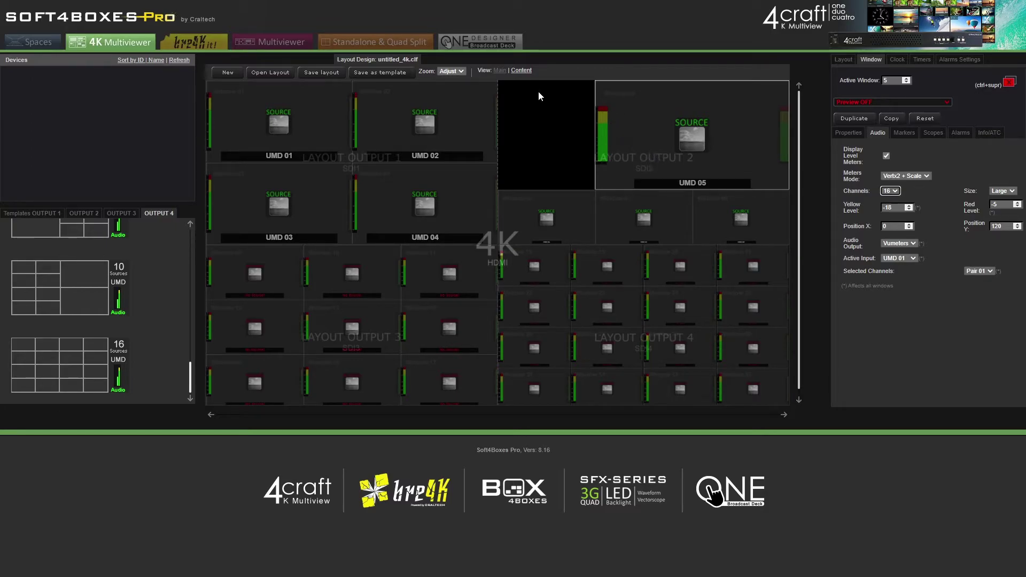
- Back in Main view, review Window 05's Markers, Scopes, Alarms and Info/ATC settings
left_click(502, 70)
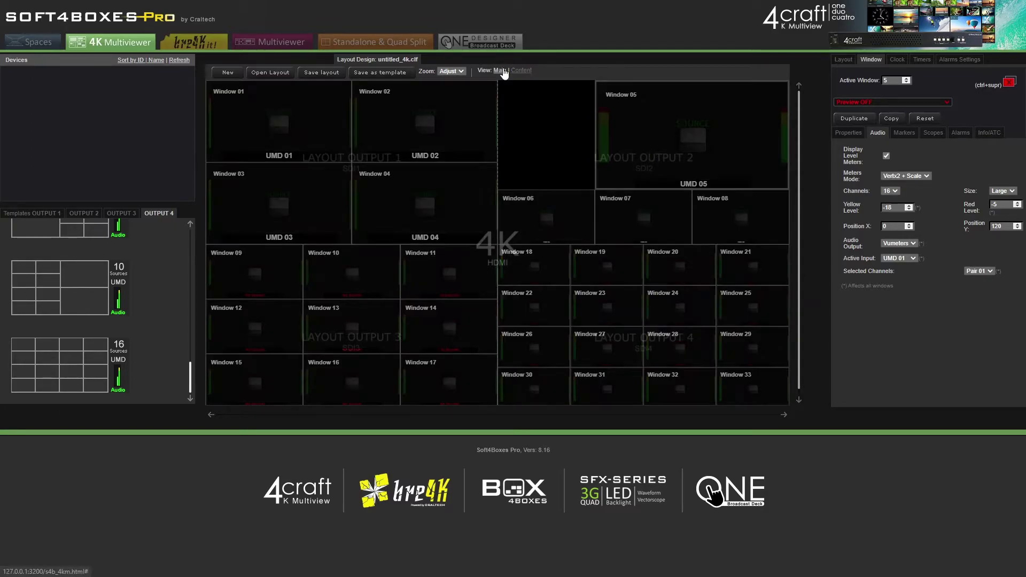
left_click(902, 135)
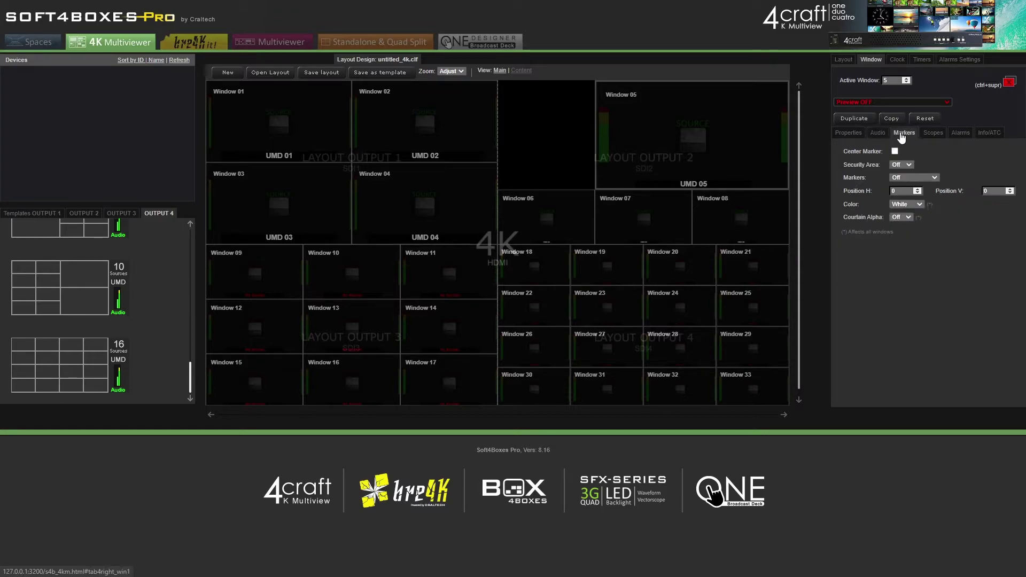
left_click(936, 138)
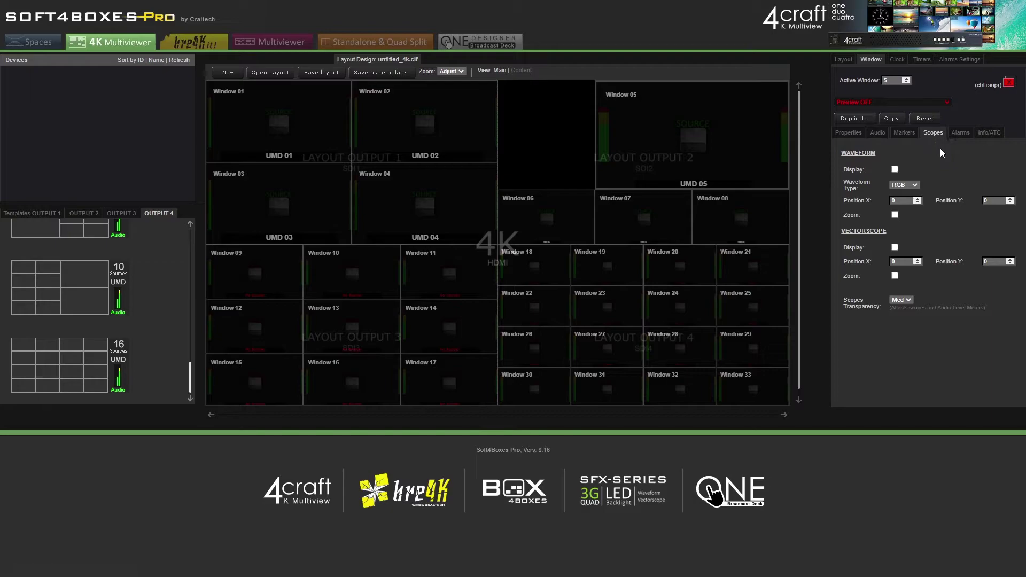
left_click(961, 136)
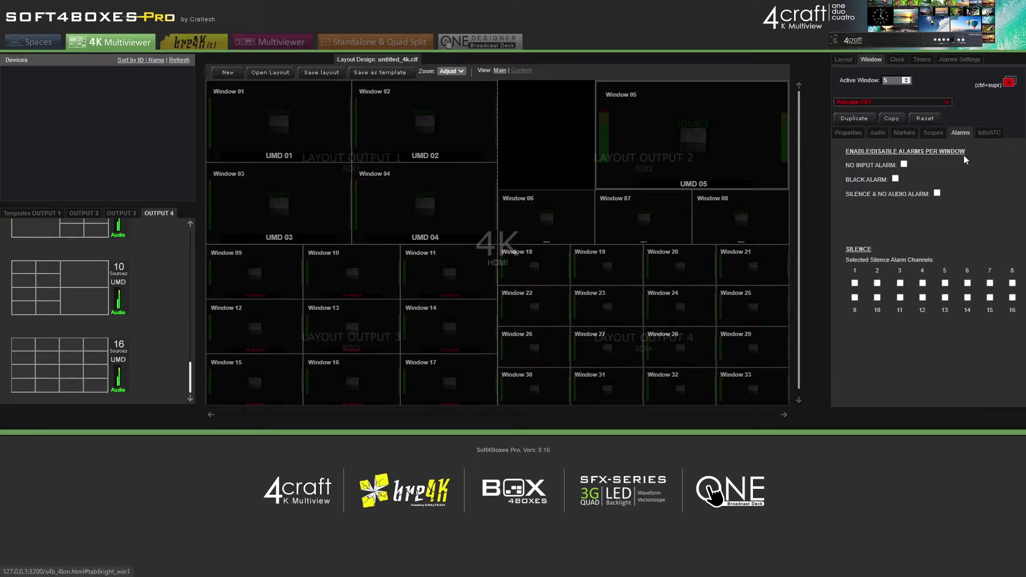
left_click(989, 134)
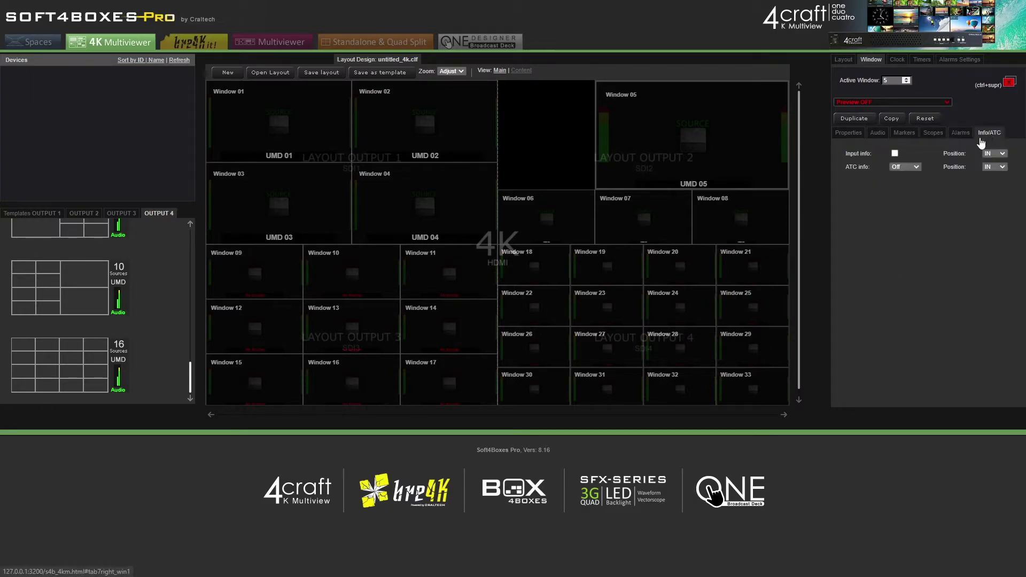
- Shrink Window 05 to 55 by 55 and move it to X 182, Y 9 in Output 2
left_click(852, 136)
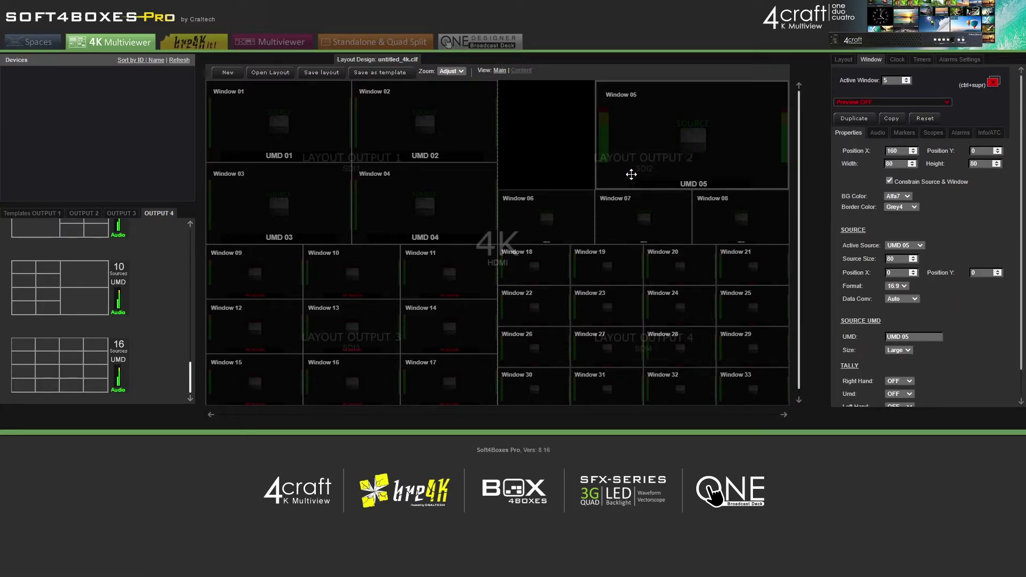
left_click_drag(598, 188, 657, 145)
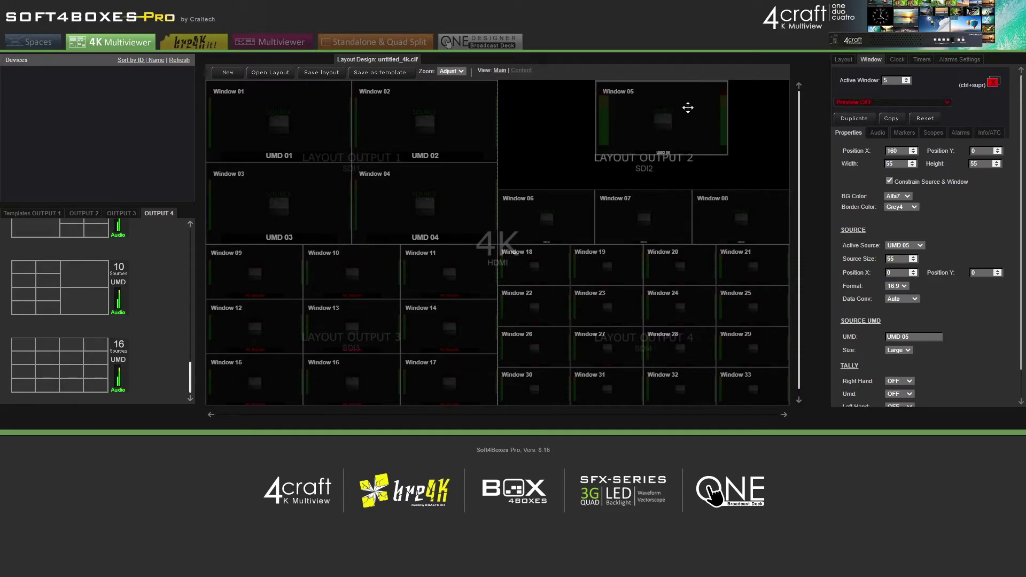
left_click_drag(687, 105, 738, 116)
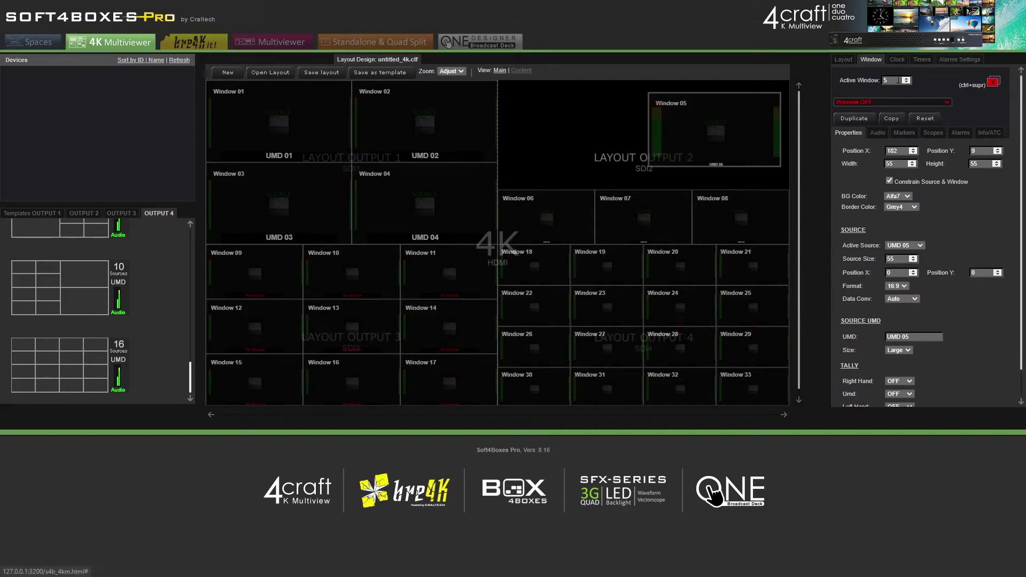
- Display Clock 01 in Output 2 at Large size with its date shown
left_click(896, 63)
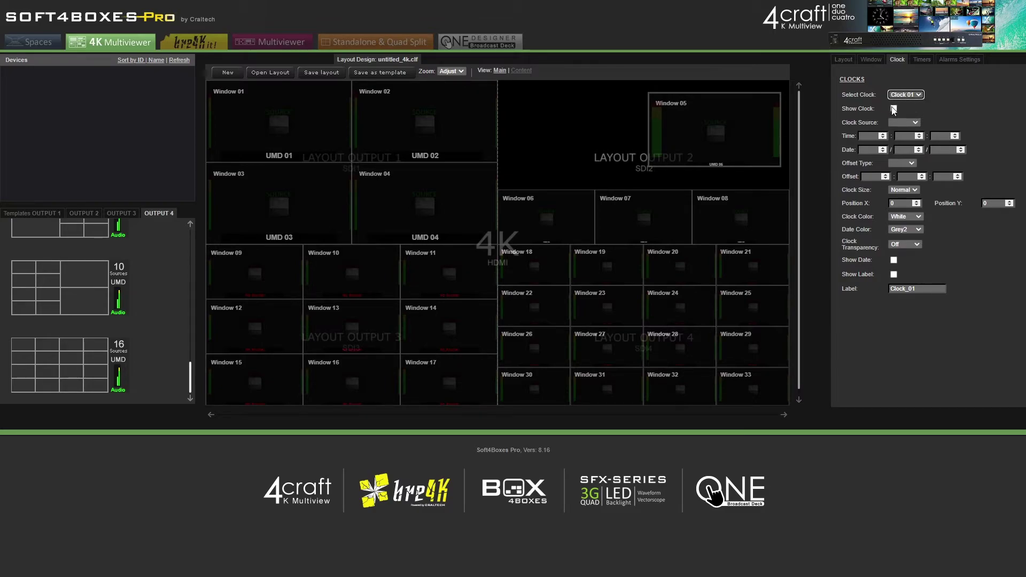
left_click(893, 109)
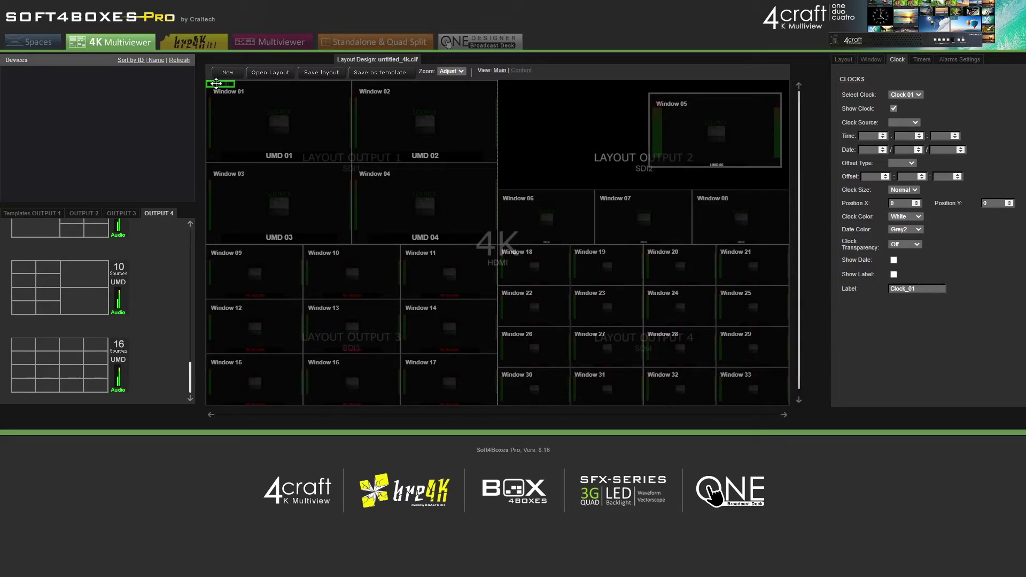
left_click_drag(218, 84, 543, 109)
left_click(893, 260)
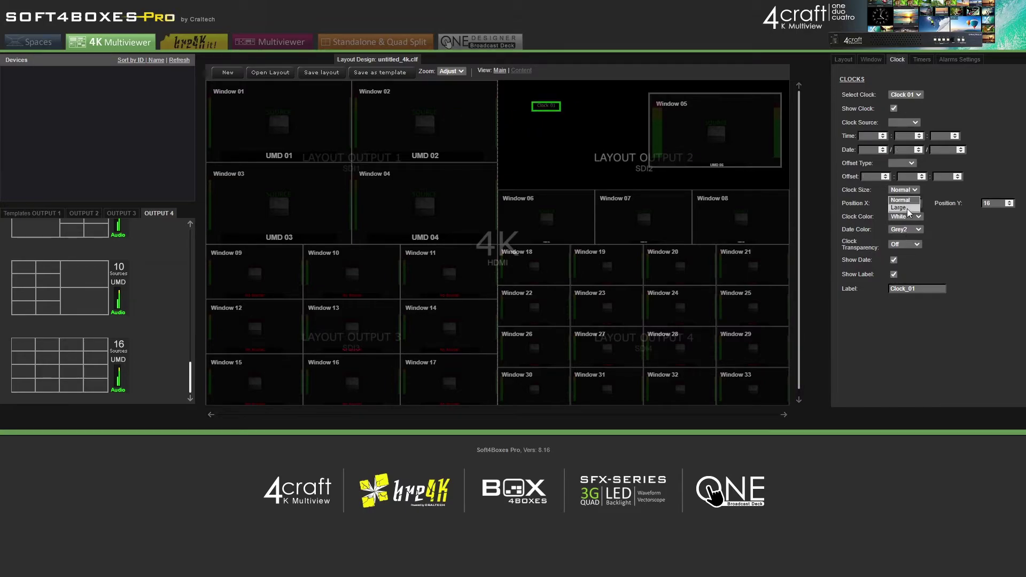
left_click(907, 208)
left_click(915, 123)
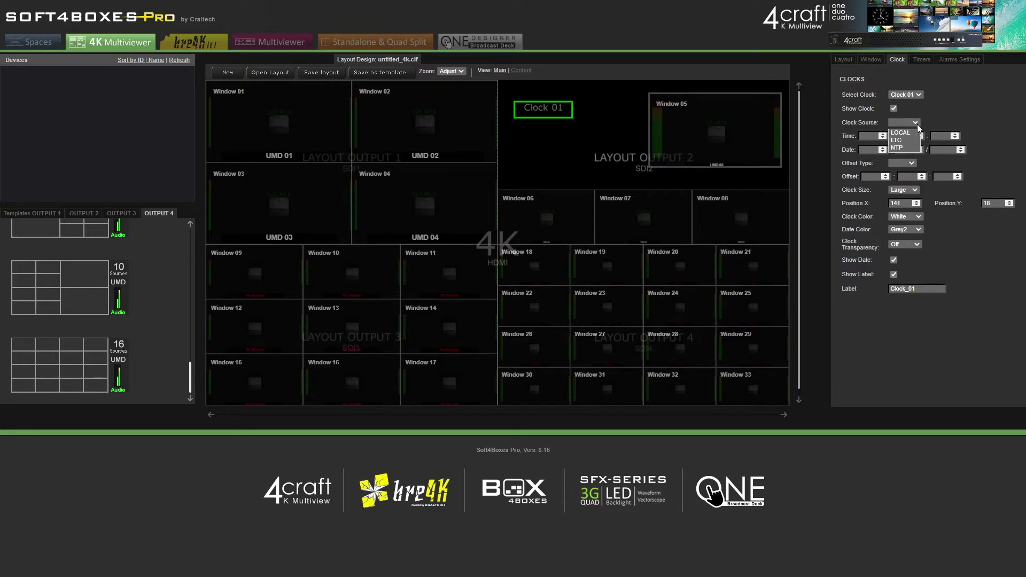
left_click(944, 113)
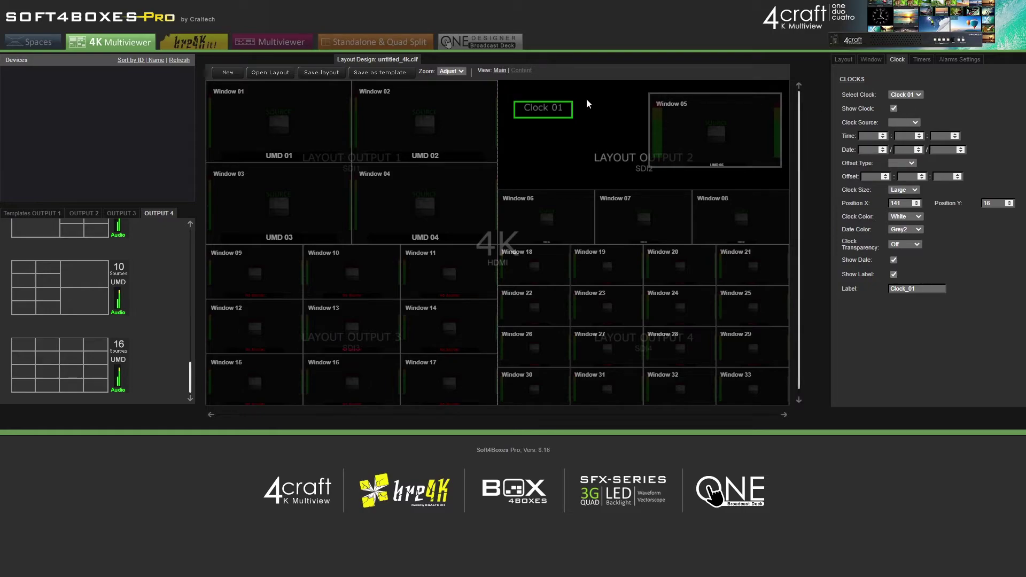
left_click_drag(549, 111, 559, 117)
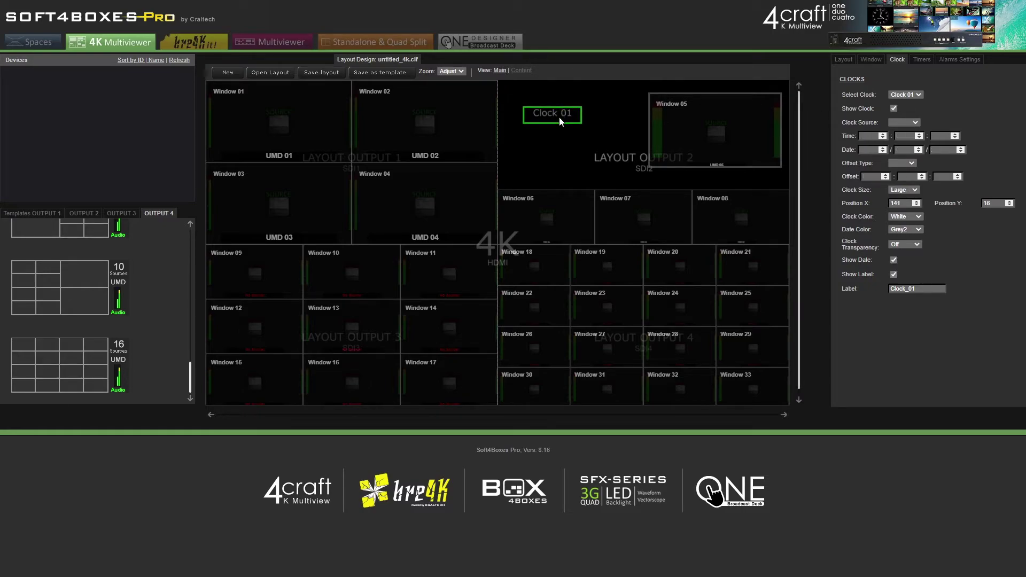
- Display Clock 02 at Large size with date, aligned directly under Clock 01
left_click(907, 112)
left_click(893, 109)
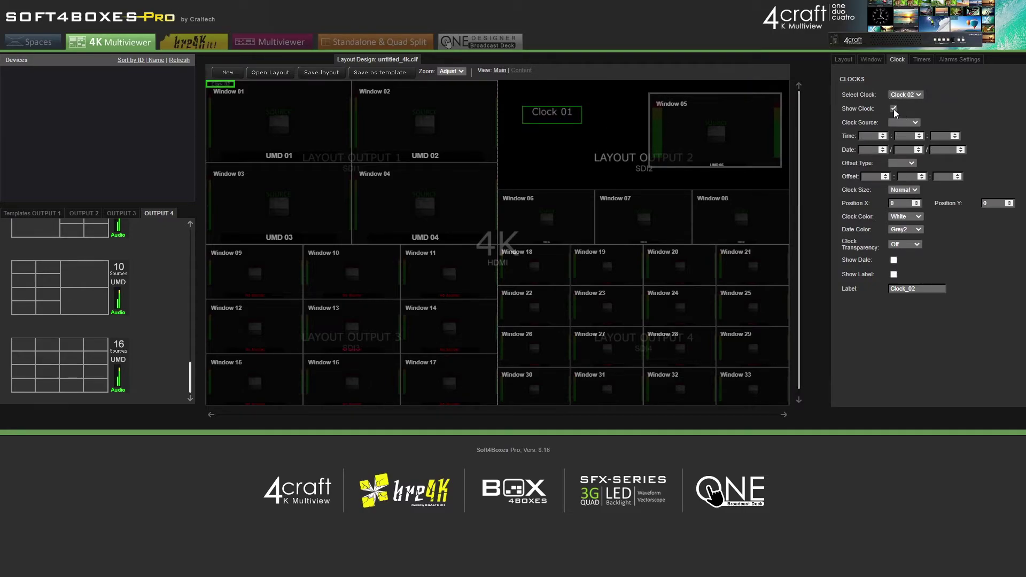
left_click_drag(223, 84, 550, 141)
left_click(893, 261)
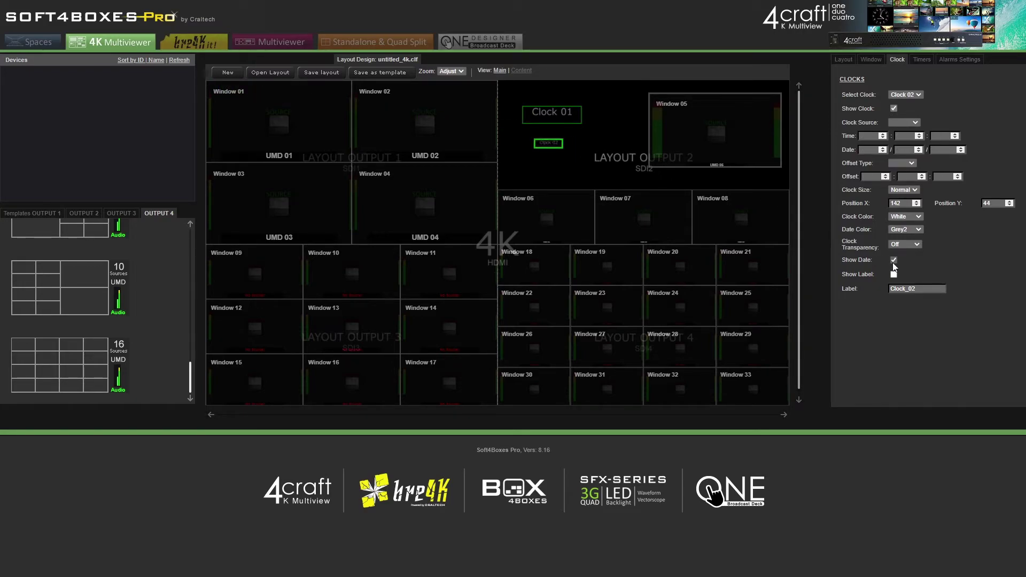
left_click(909, 189)
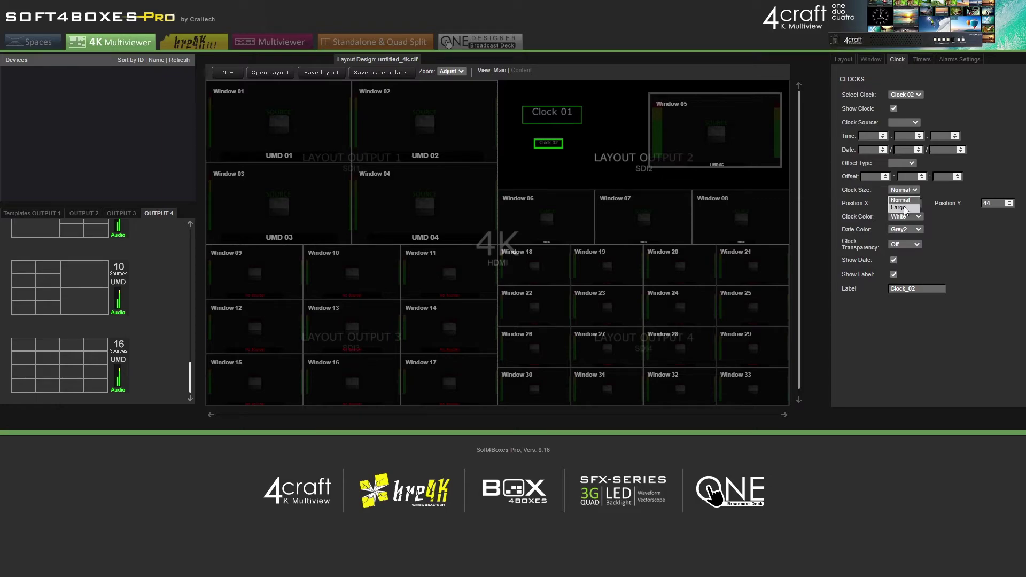
left_click(902, 202)
left_click_drag(544, 146, 550, 138)
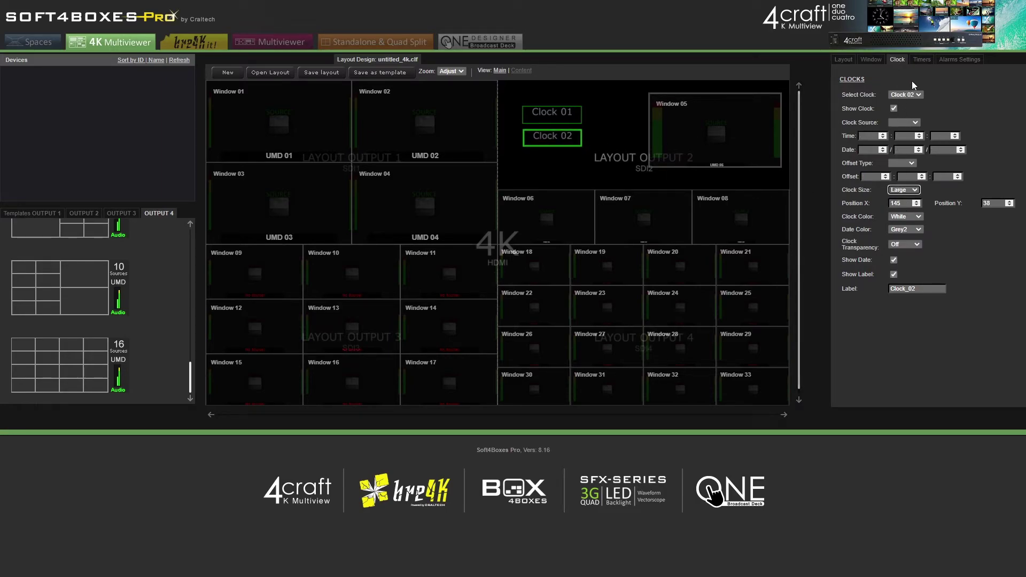
left_click(920, 63)
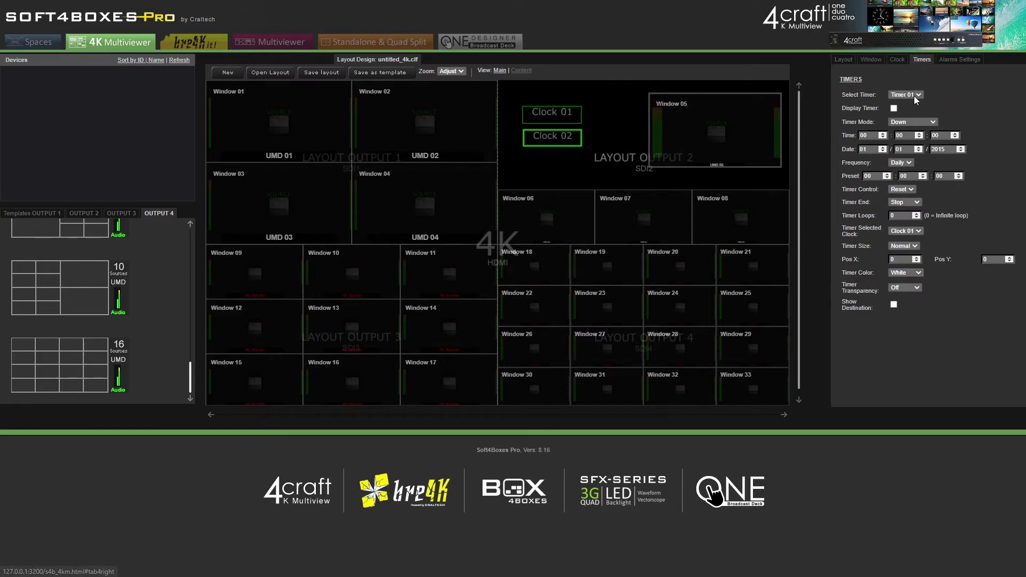
- Show Timer 01 large beneath Clock 02, keeping Clock 01 as its clock, with destination displayed
left_click(917, 96)
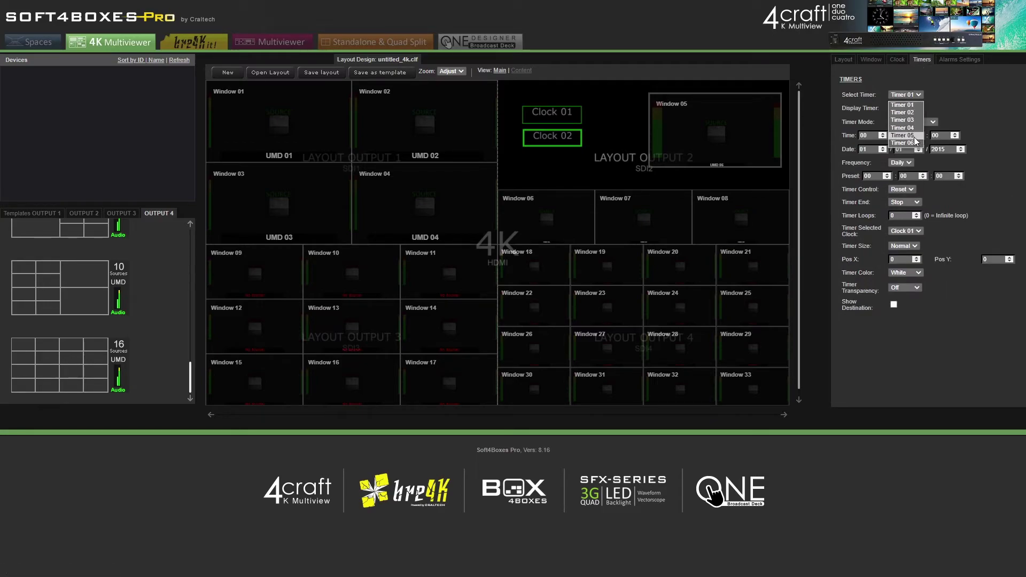
left_click(917, 106)
left_click(893, 107)
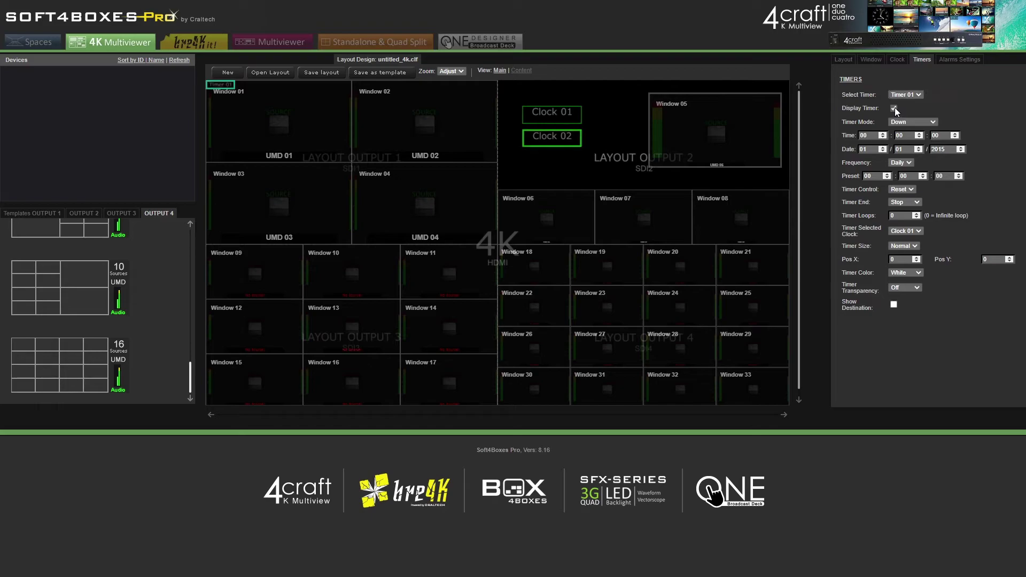
left_click_drag(219, 86, 562, 164)
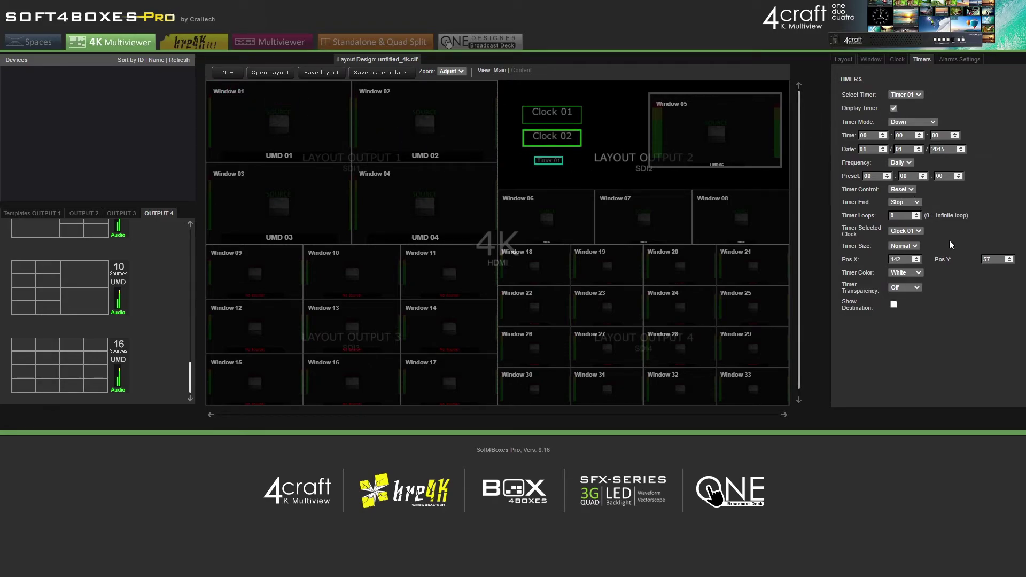
left_click(909, 263)
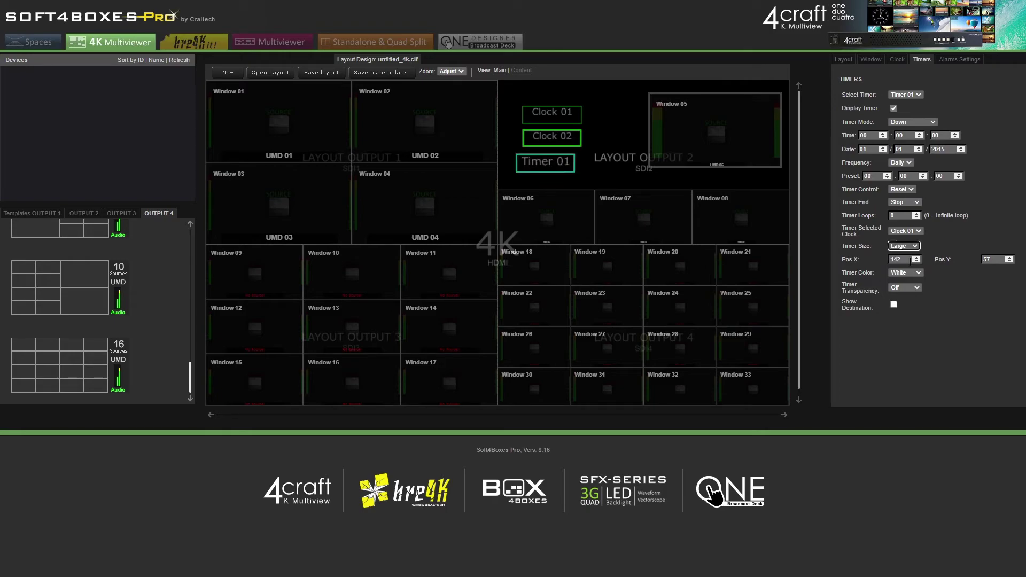
left_click(918, 231)
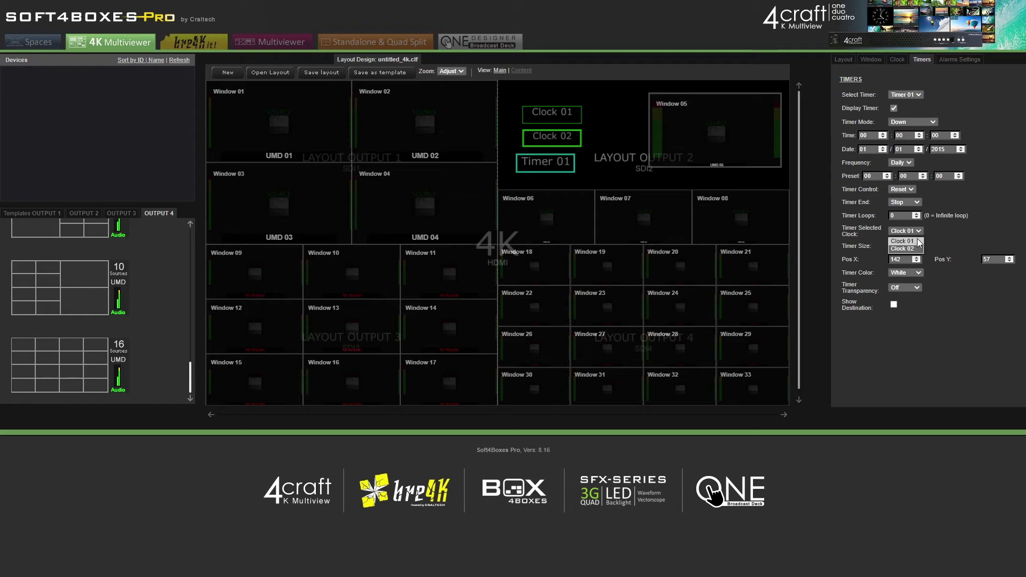
left_click(942, 235)
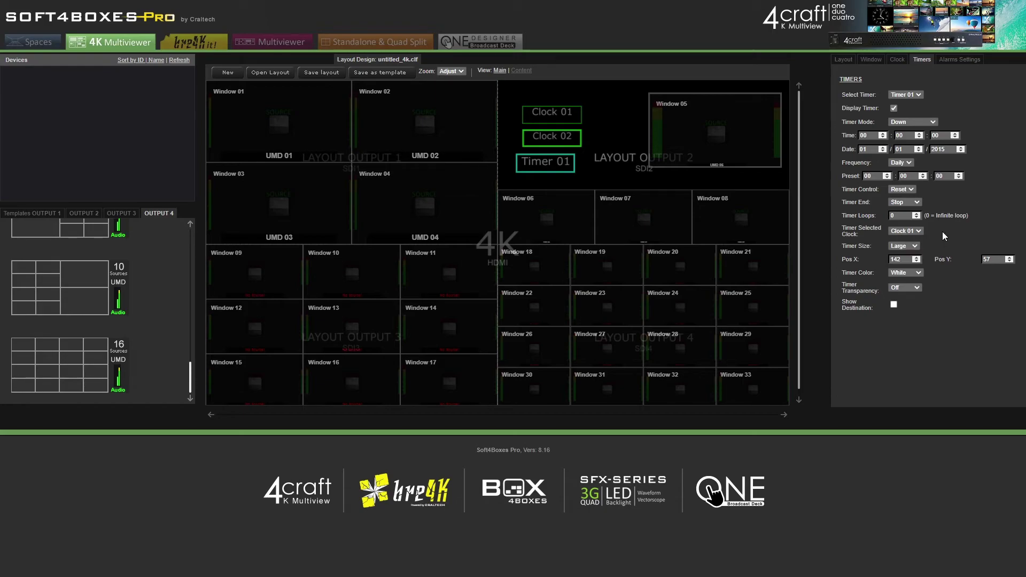
left_click(893, 304)
left_click_drag(551, 166, 556, 170)
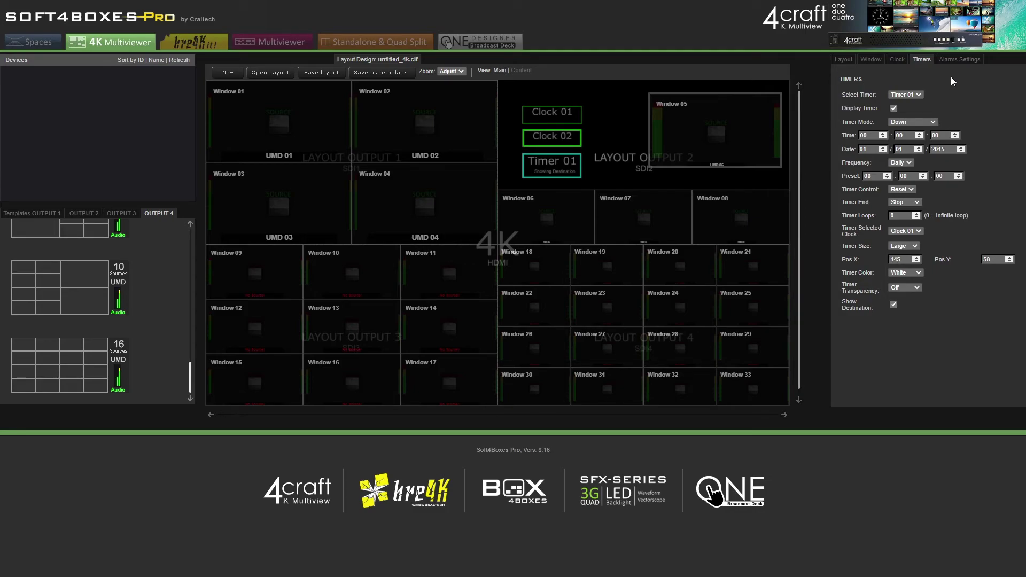
- Check that all alarm settings are Off, then return to Layout Properties
left_click(954, 61)
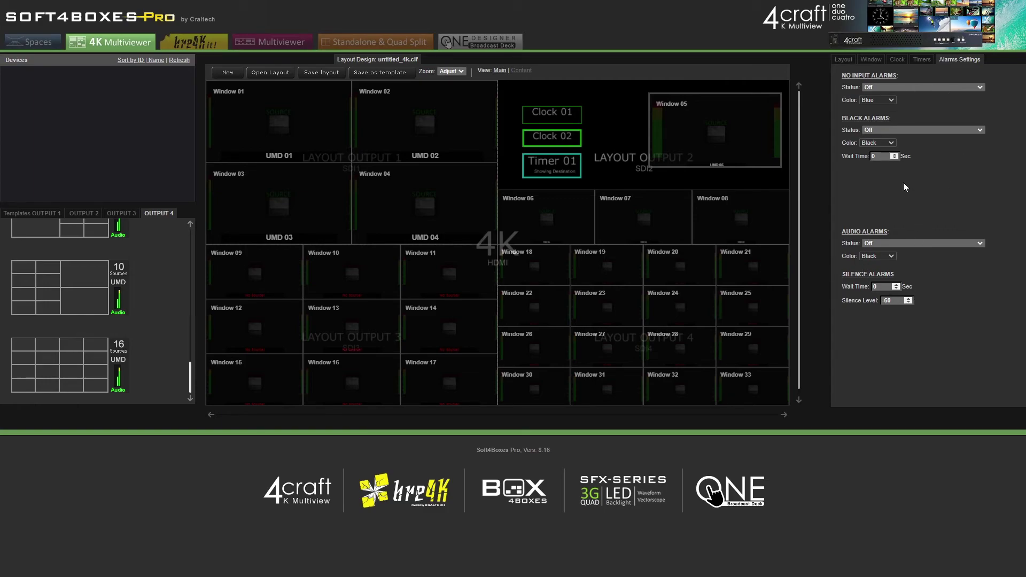
left_click(843, 60)
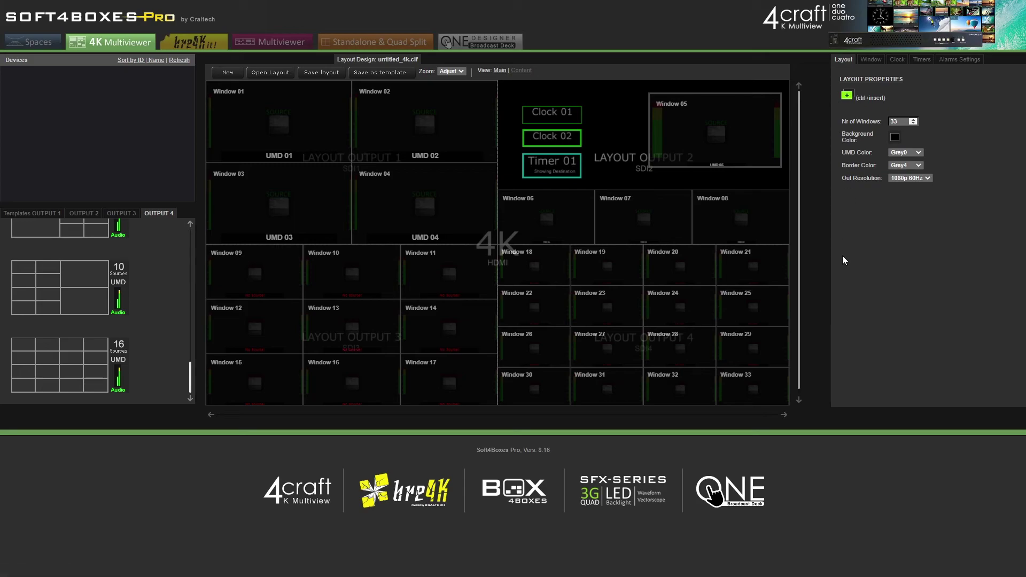